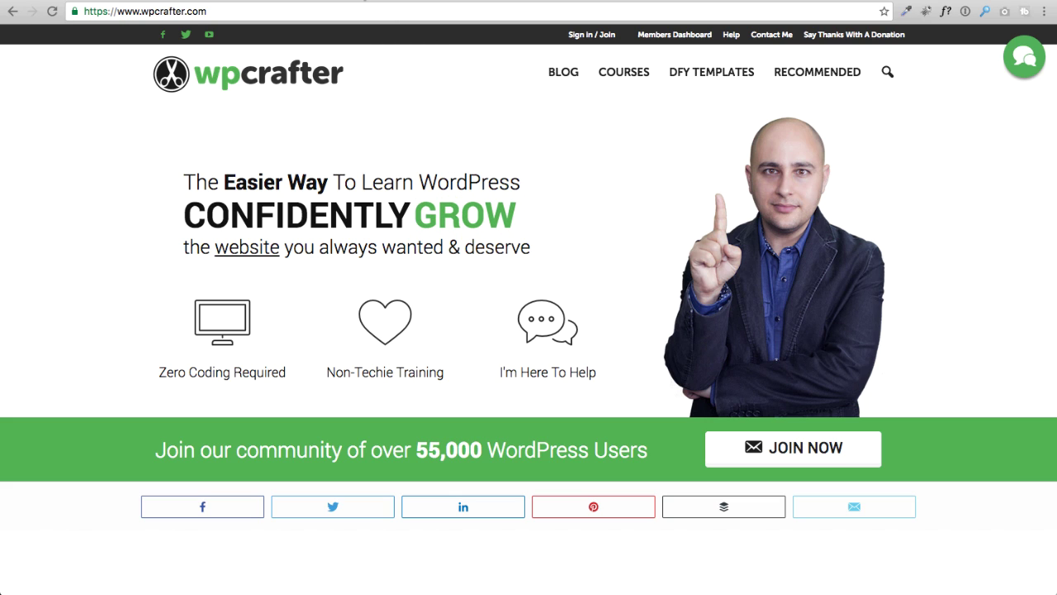
Step: View the header of the SPI 243 podcast post on the Smart Passive Income blog and return to the post listing
left_click(355, 2)
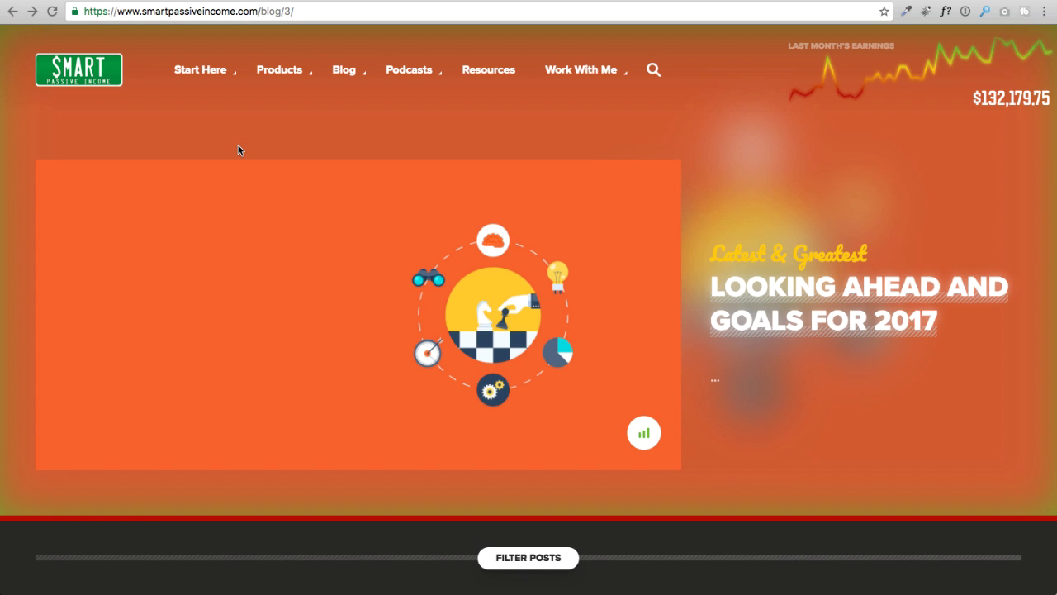
scroll(238, 149, "down", 6)
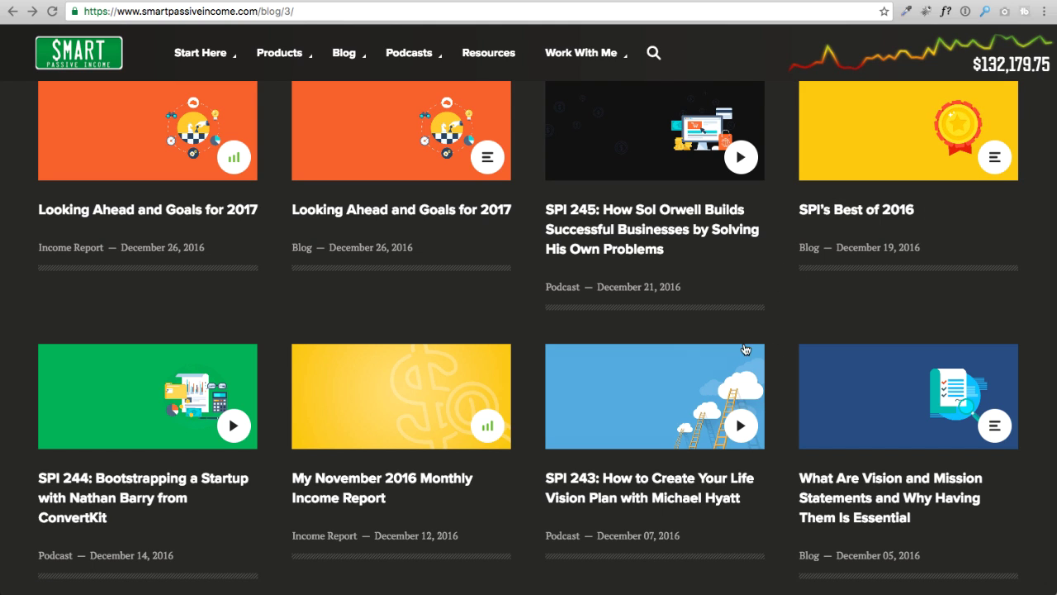
left_click(647, 392)
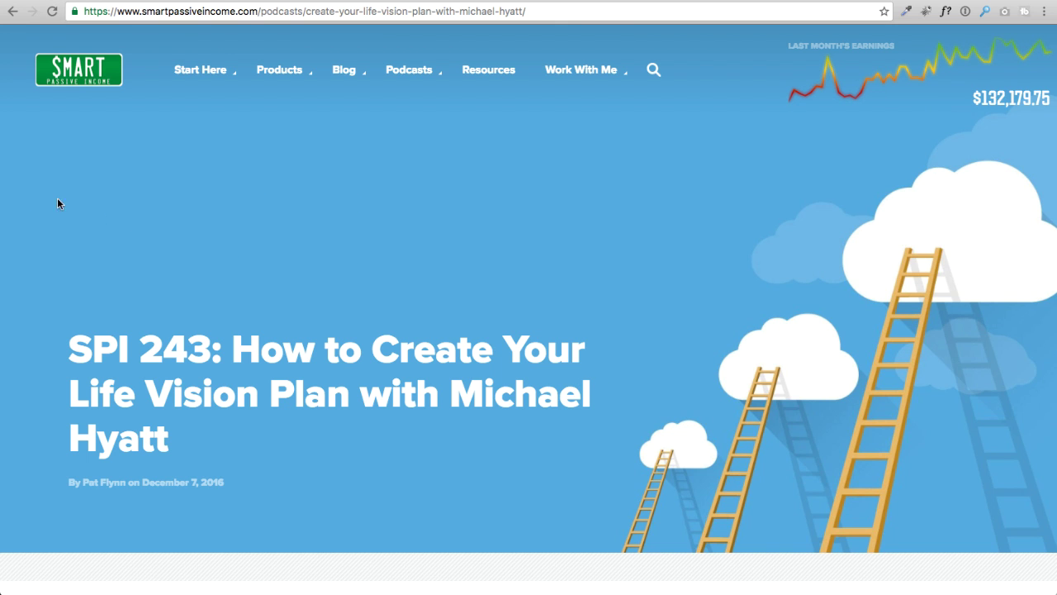
left_click(12, 10)
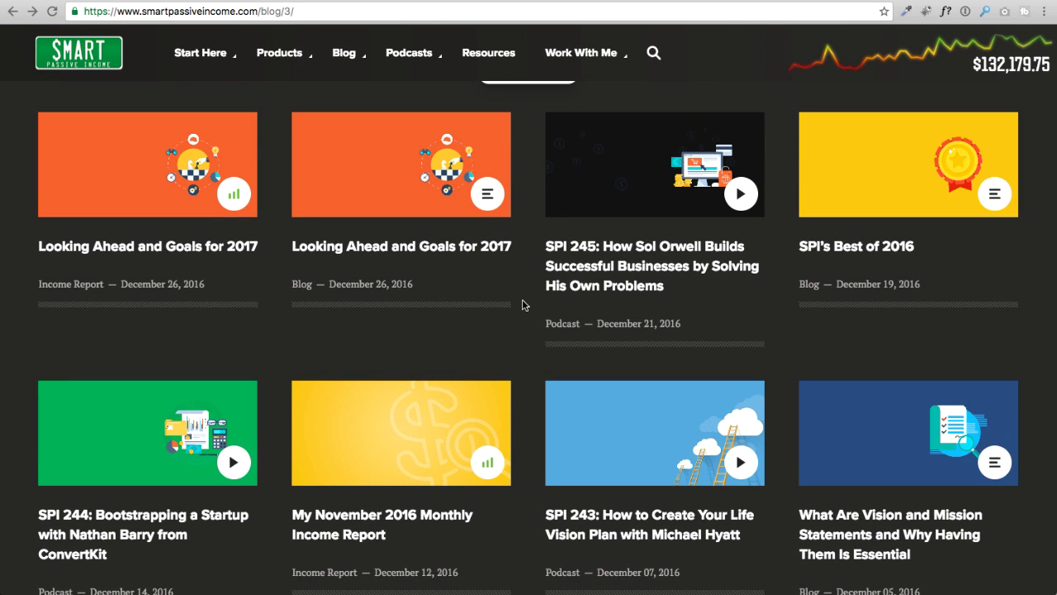
Step: Browse the blog listing down to the October 2016 posts and open "SPI Turns 8 Years Old!" to examine its header
scroll(522, 305, "down", 4)
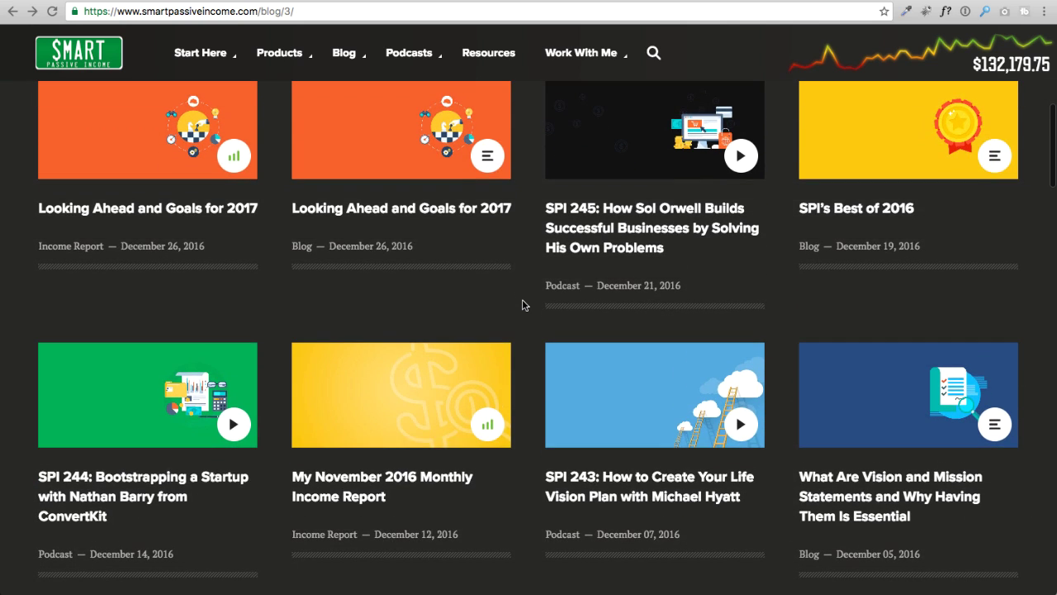
scroll(522, 304, "down", 1)
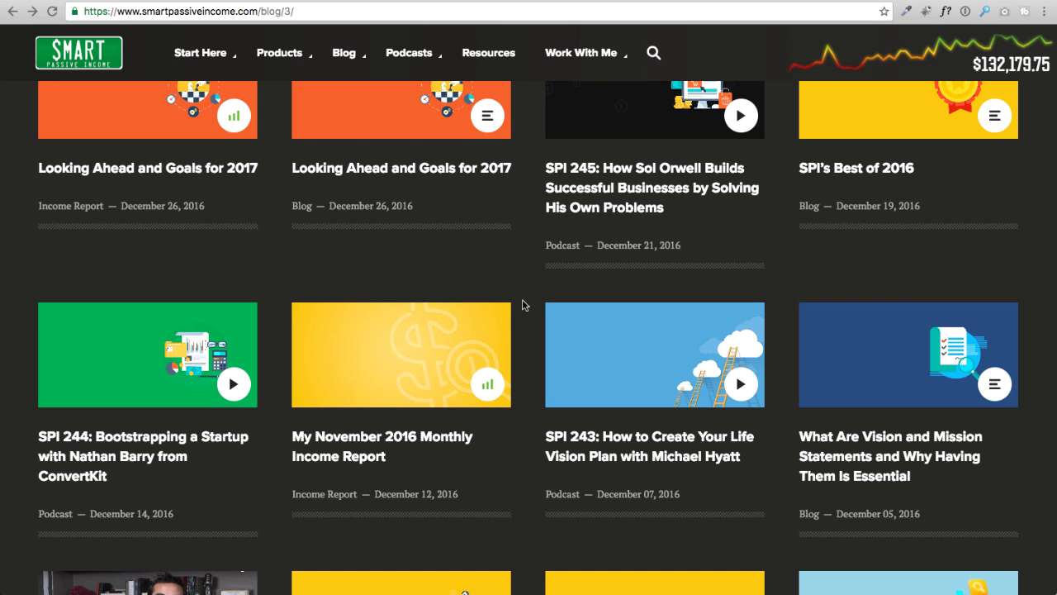
scroll(522, 306, "down", 5)
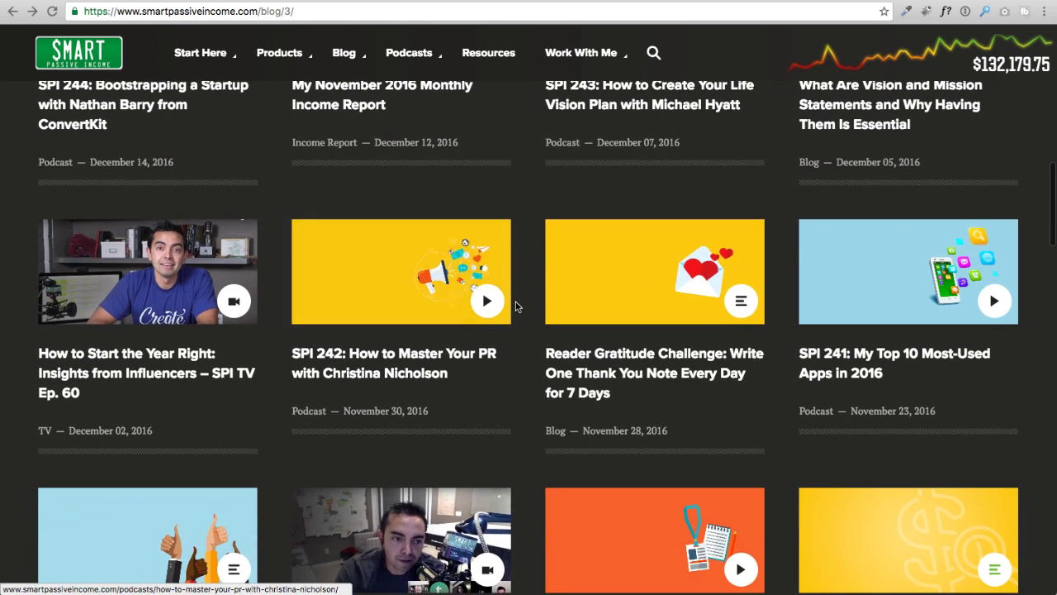
scroll(516, 306, "down", 4)
scroll(524, 307, "up", 8)
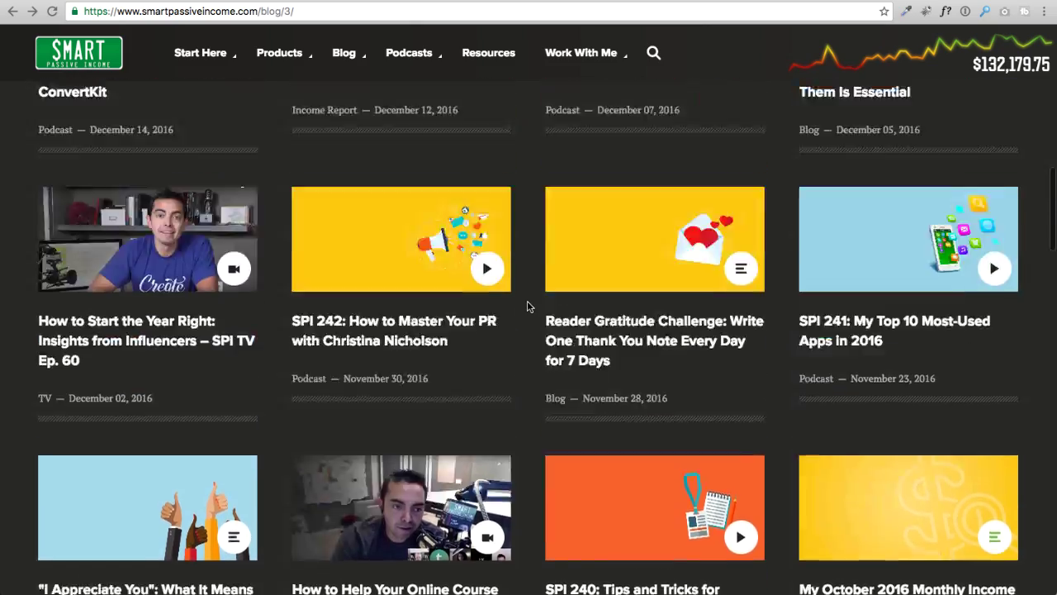
scroll(529, 306, "up", 5)
scroll(528, 307, "down", 10)
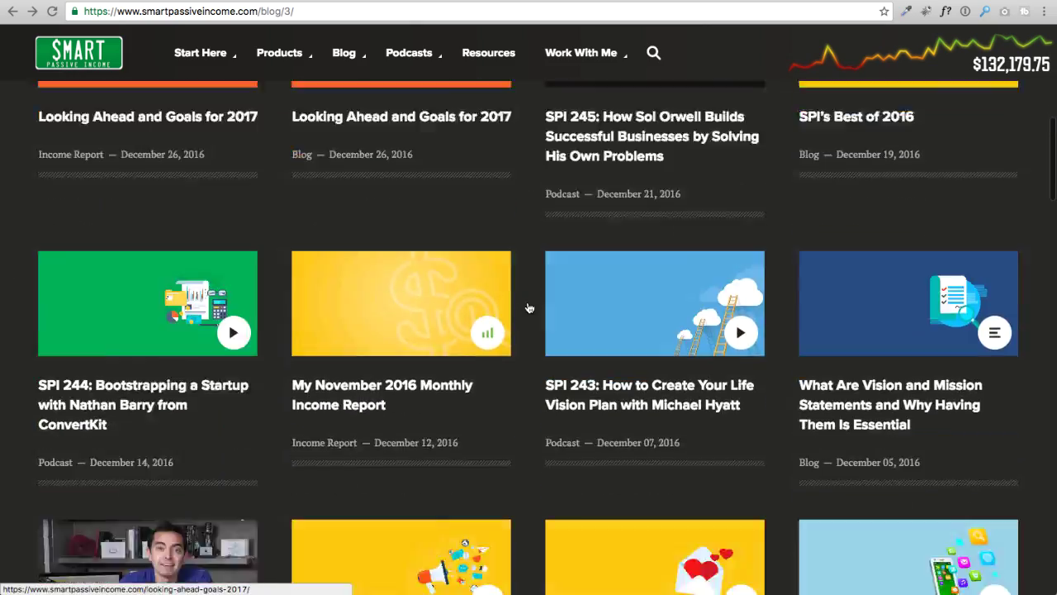
scroll(529, 308, "down", 4)
scroll(621, 413, "down", 1)
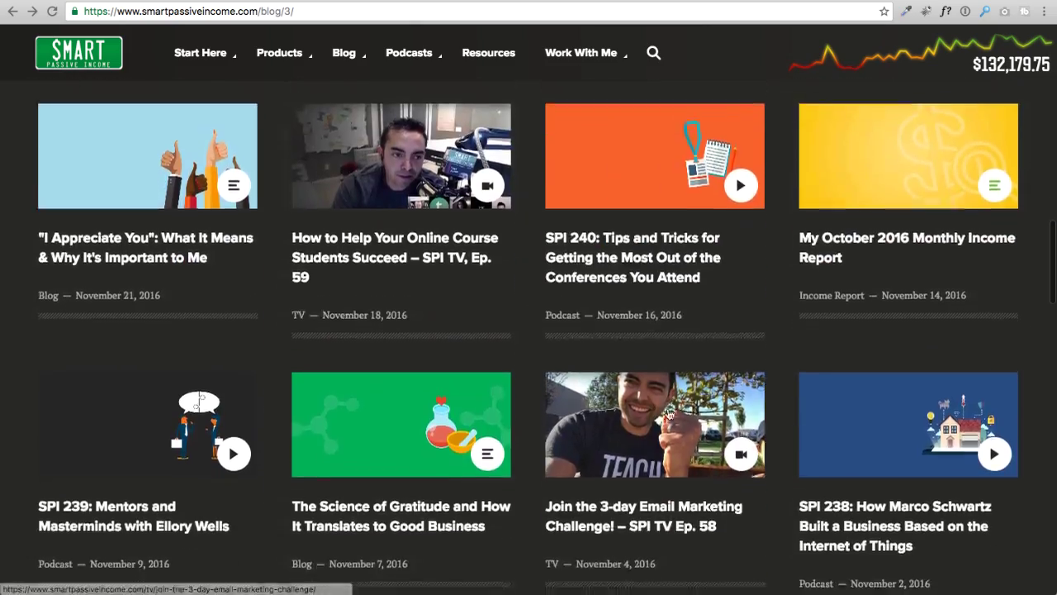
scroll(622, 413, "down", 3)
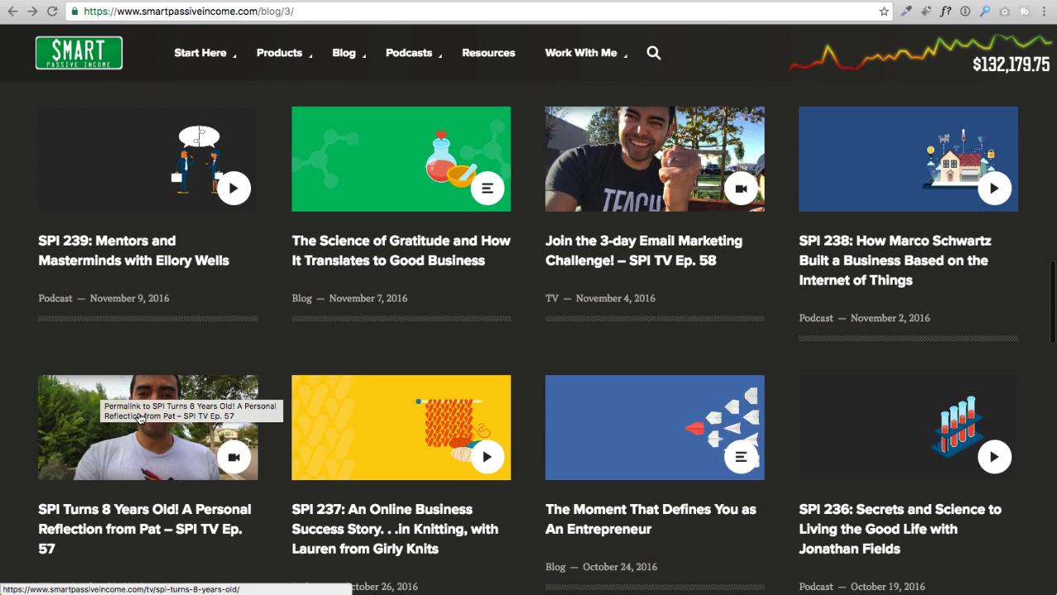
left_click(139, 416)
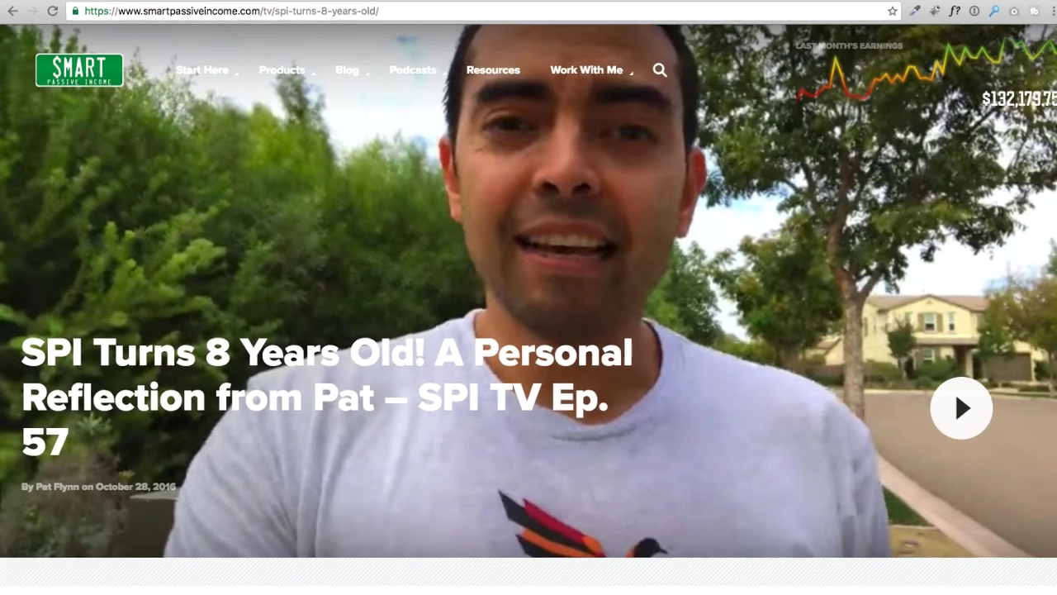
scroll(276, 148, "down", 1)
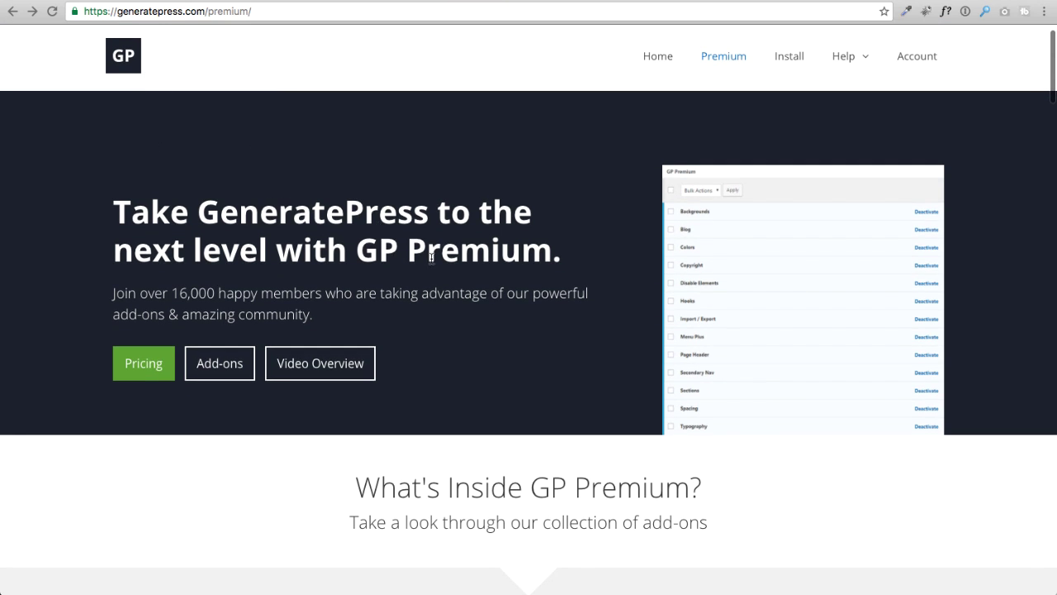
Step: Highlight the word "Premium." in the headline of the GeneratePress premium page
left_click_drag(410, 251, 563, 251)
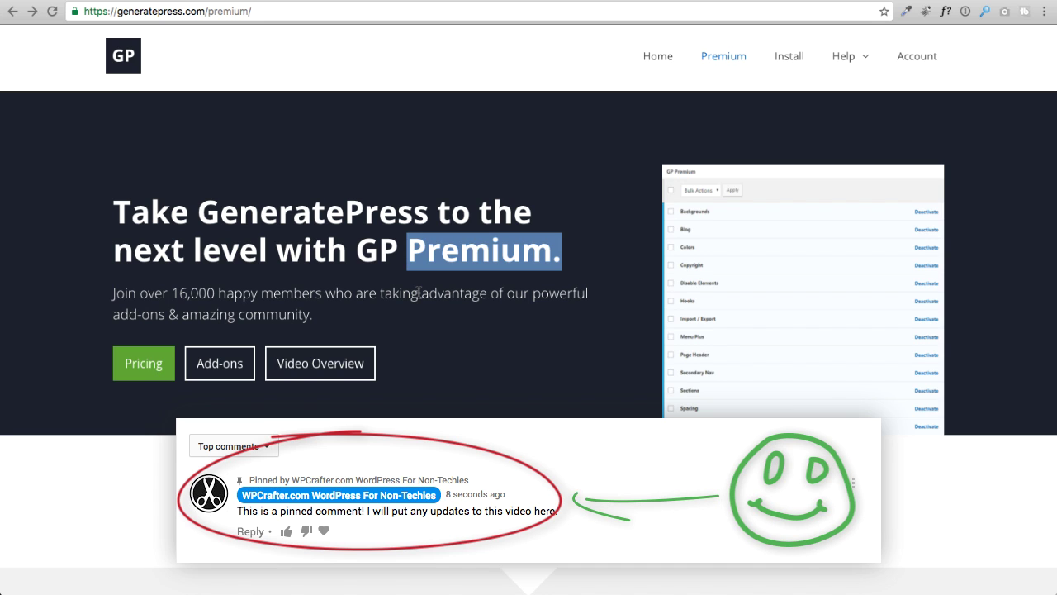
left_click(385, 353)
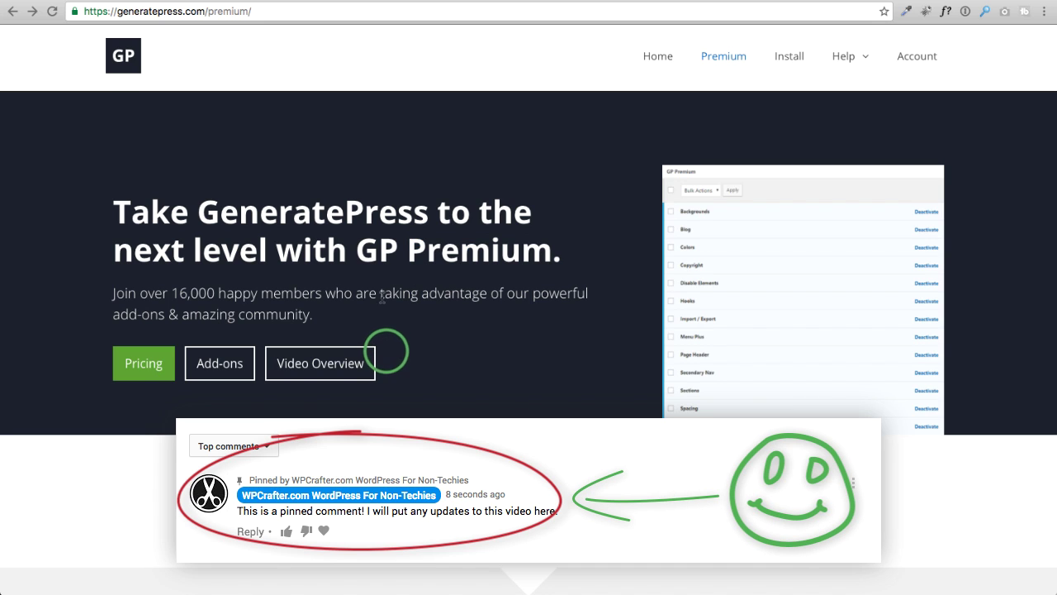
left_click_drag(403, 254, 551, 254)
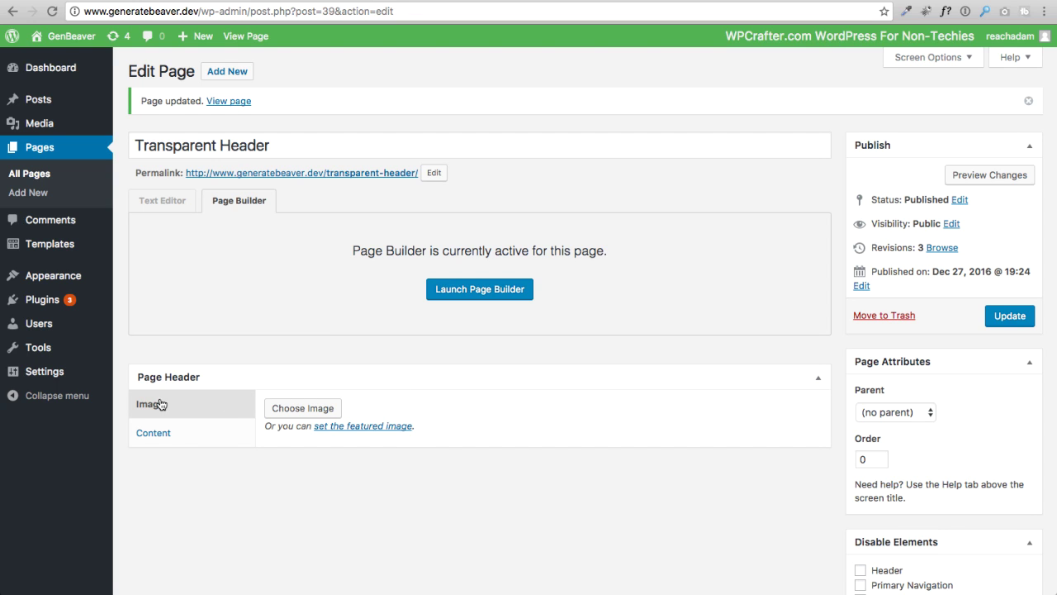
Step: View the Image section of the Transparent Header page's Page Header settings and open its Content box for editing
left_click(183, 432)
left_click(204, 400)
left_click(205, 429)
left_click(208, 402)
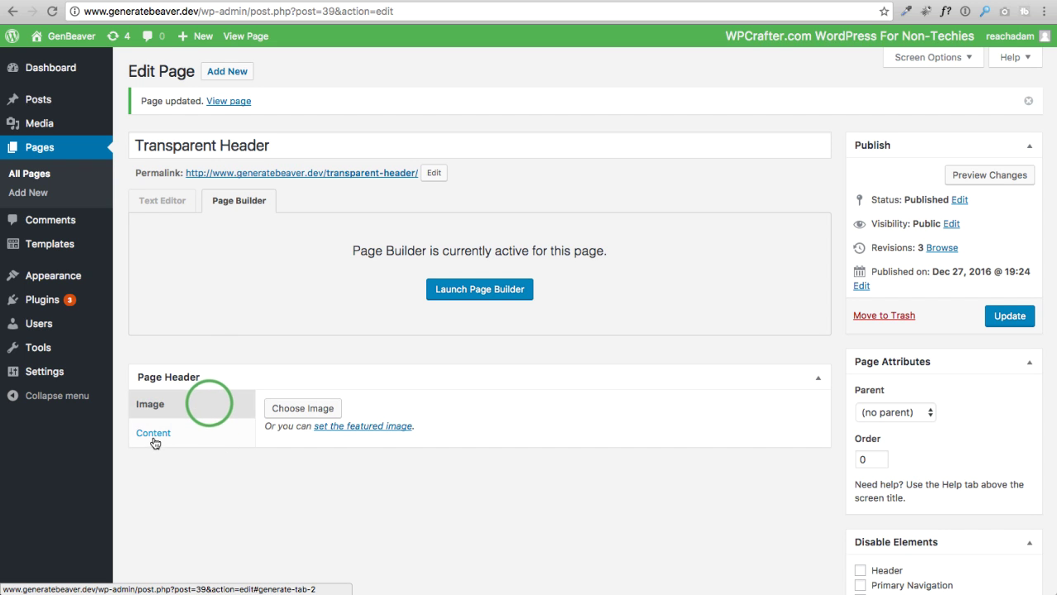
left_click(153, 442)
left_click(306, 427)
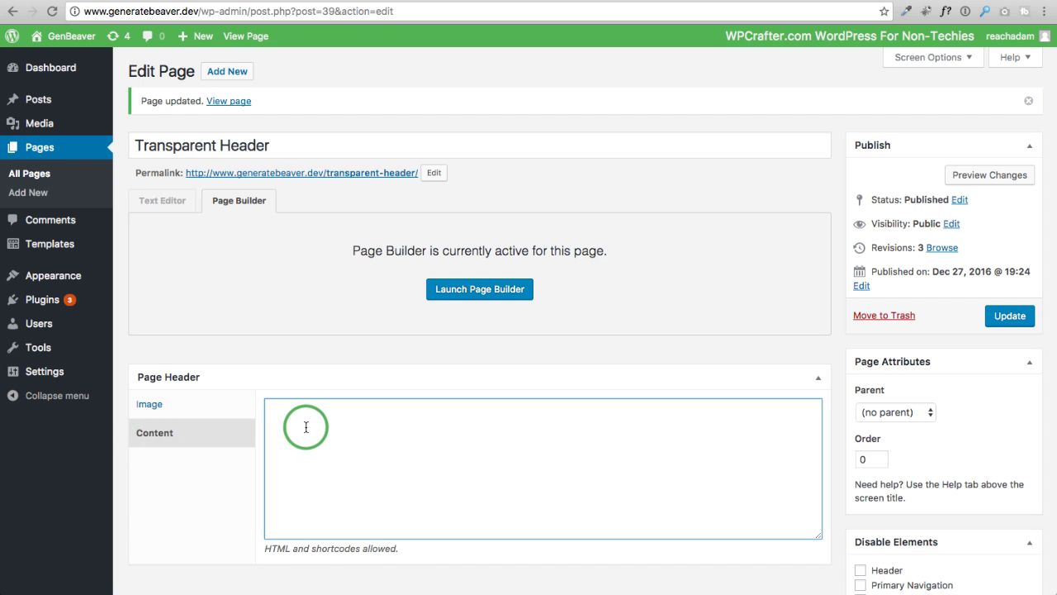
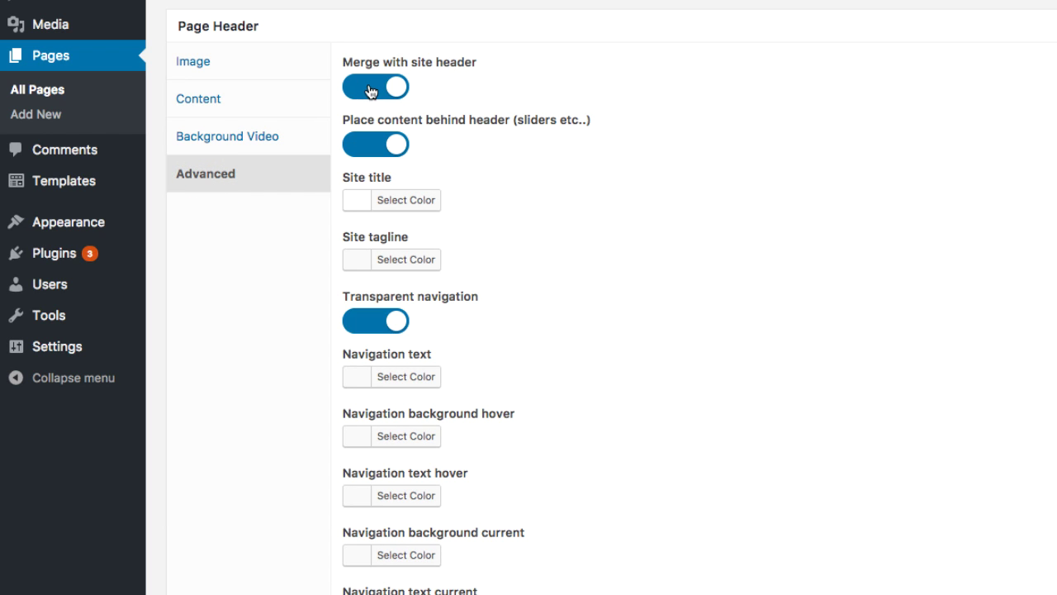
Step: Switch the Page Header options "Merge with site header" and "Place content behind header" off and back on
left_click(371, 87)
left_click(385, 89)
left_click(372, 145)
left_click(382, 144)
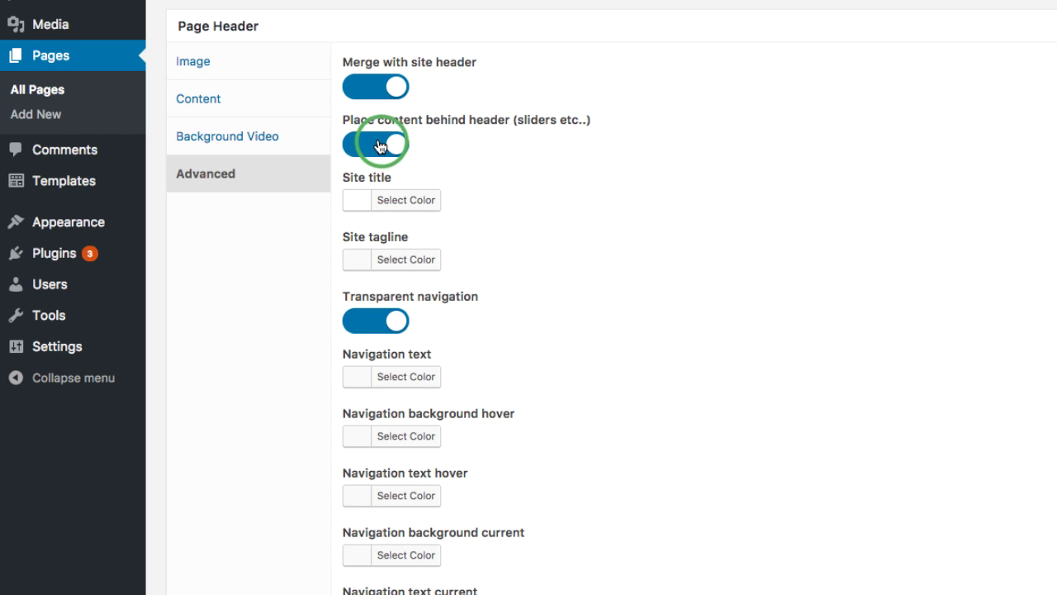
Step: Switch "Transparent navigation" off and back on to examine the navigation colour options it controls
scroll(504, 158, "down", 5)
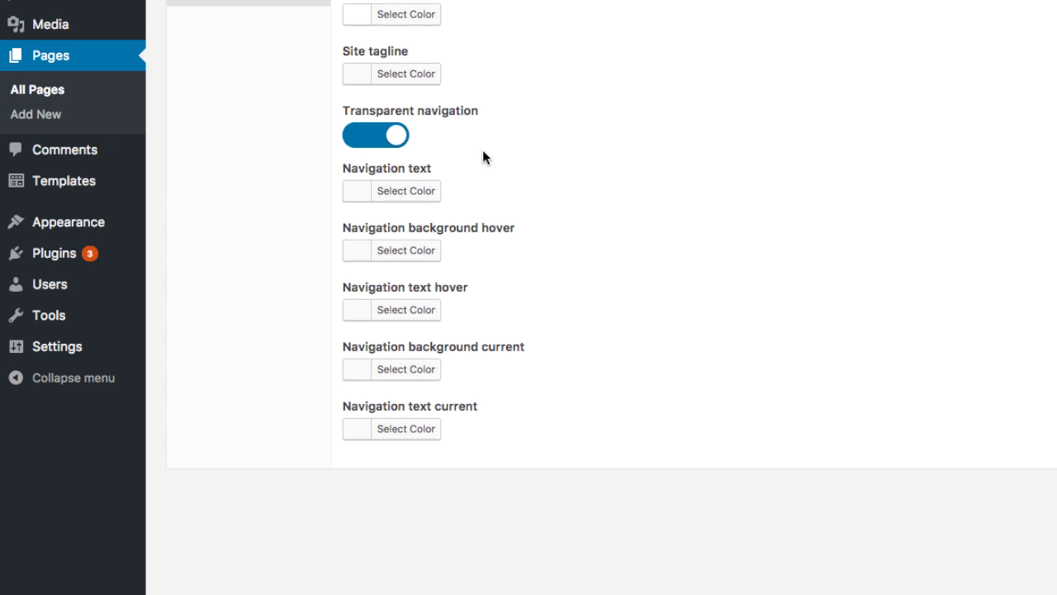
left_click(361, 122)
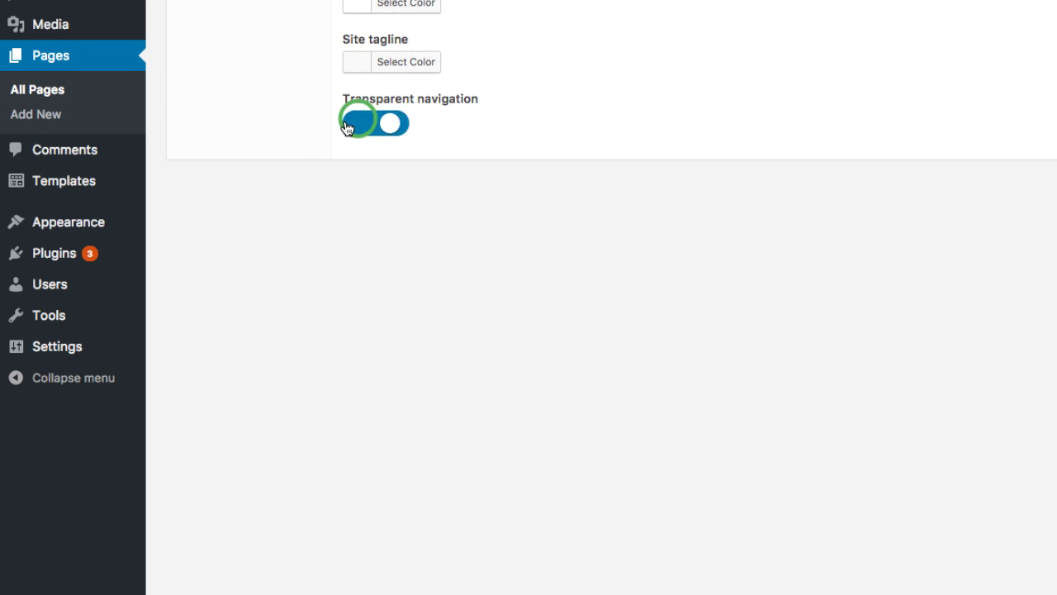
left_click(393, 125)
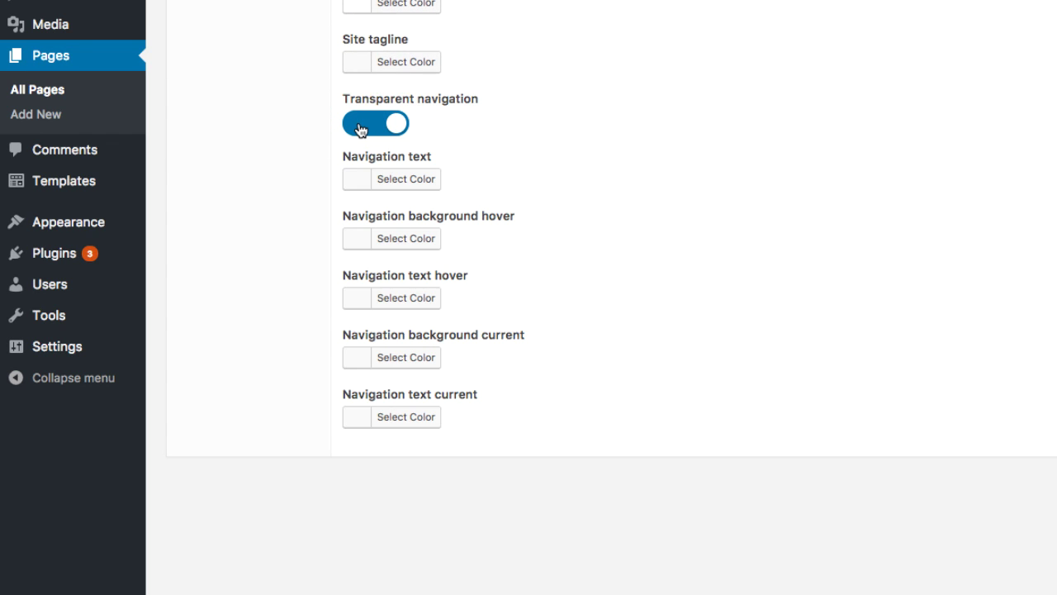
scroll(537, 173, "up", 2)
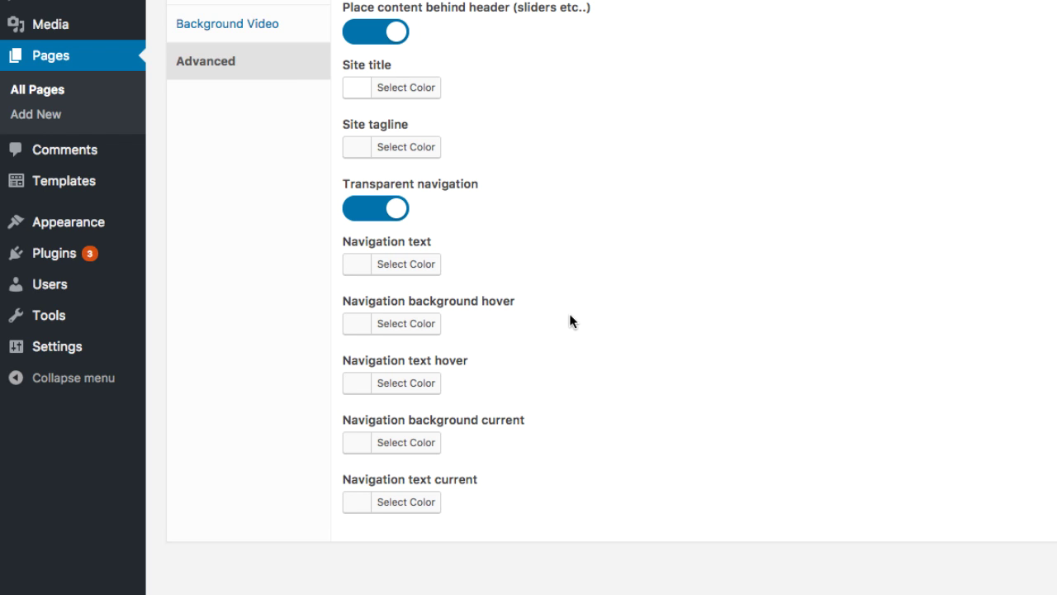
scroll(571, 314, "up", 3)
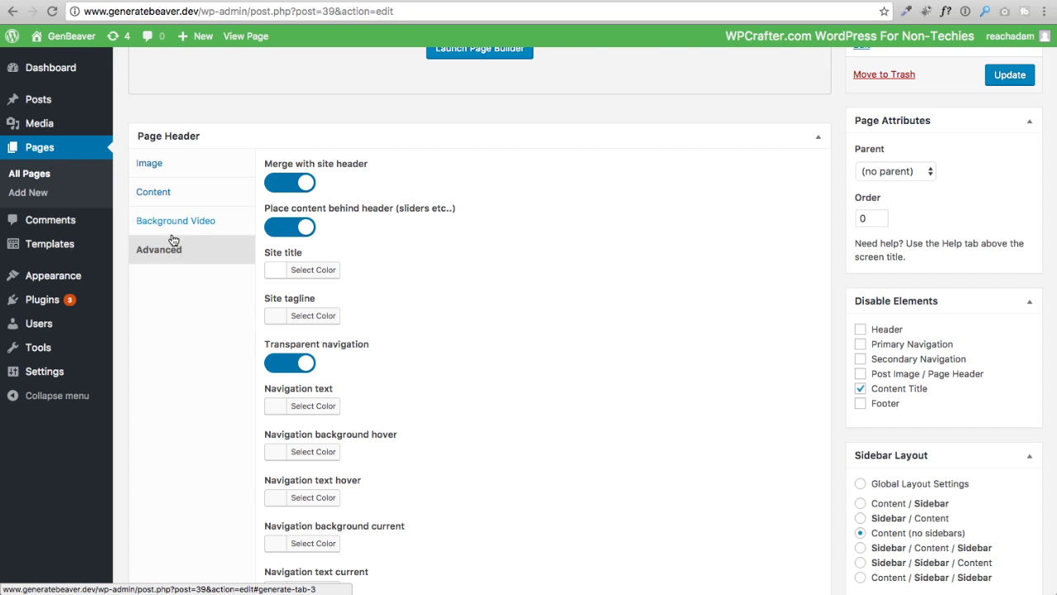
Step: Switch to the live Transparent Header page and examine its site header and the content below it
scroll(220, 302, "up", 1)
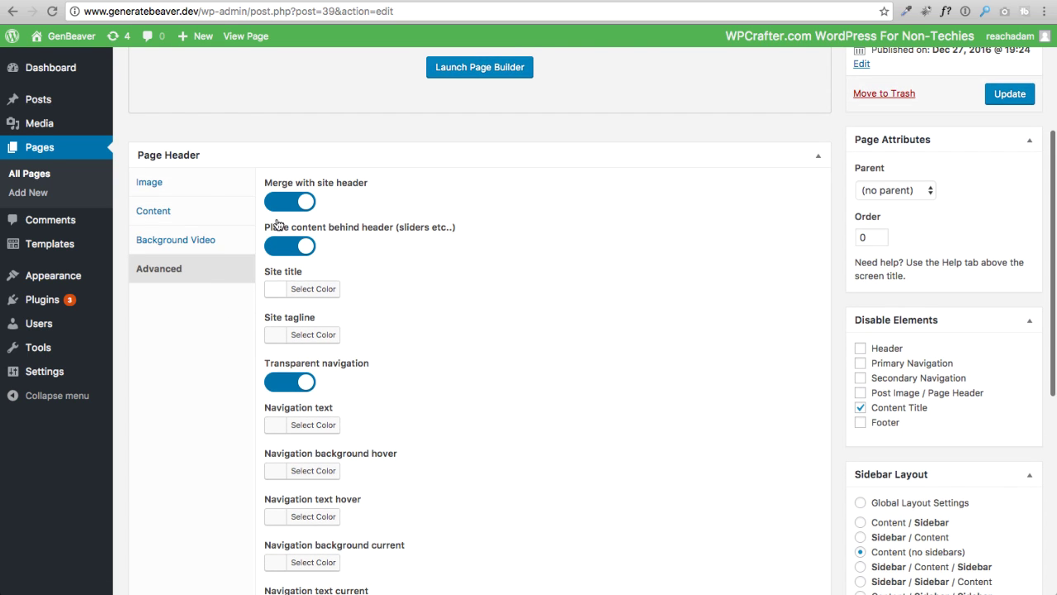
scroll(467, 302, "up", 2)
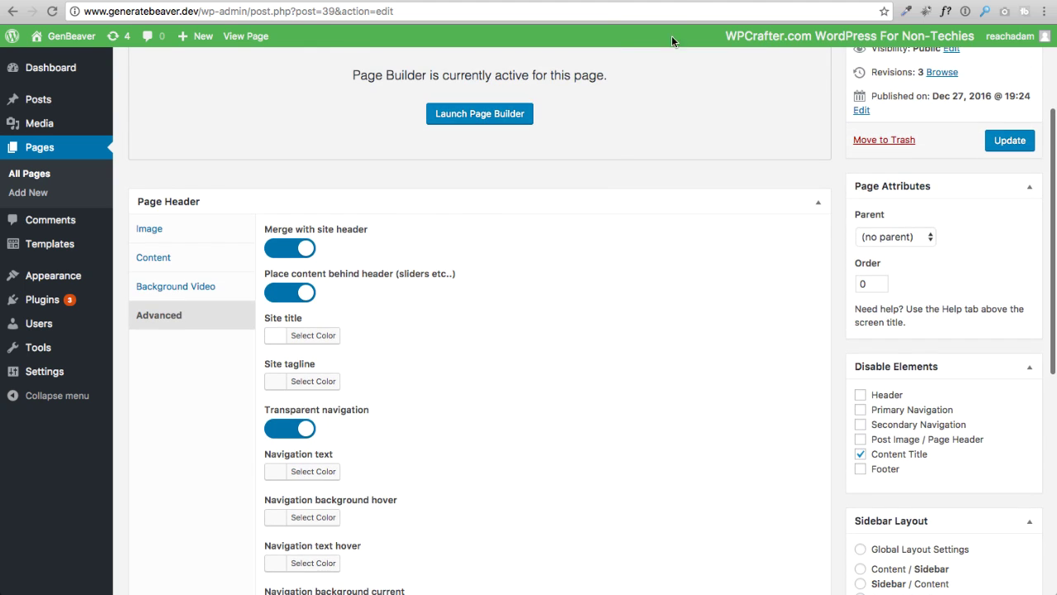
left_click(700, 3)
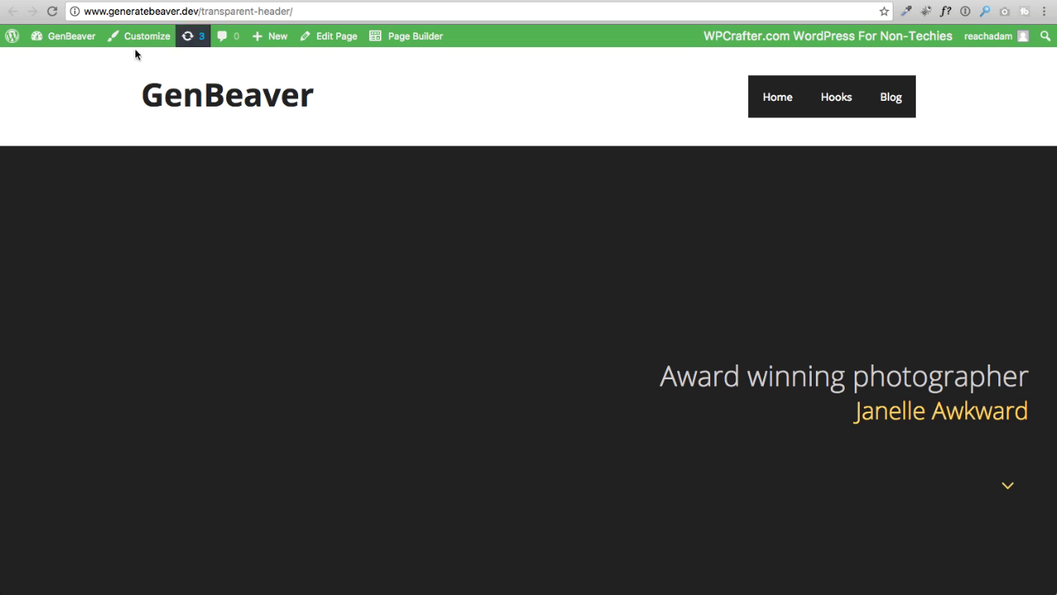
scroll(443, 276, "down", 5)
scroll(445, 277, "down", 10)
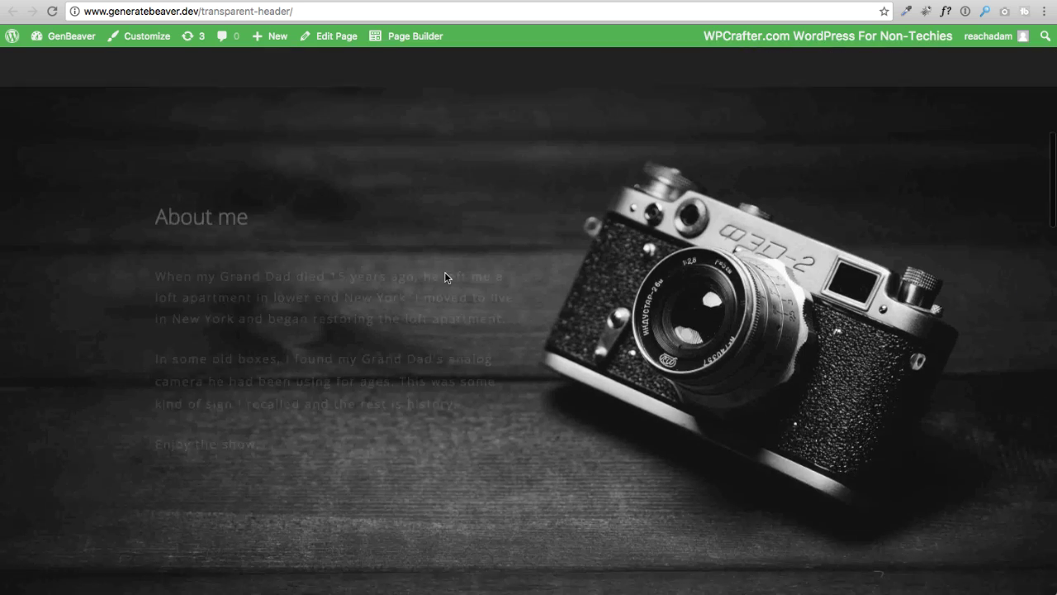
scroll(445, 276, "up", 15)
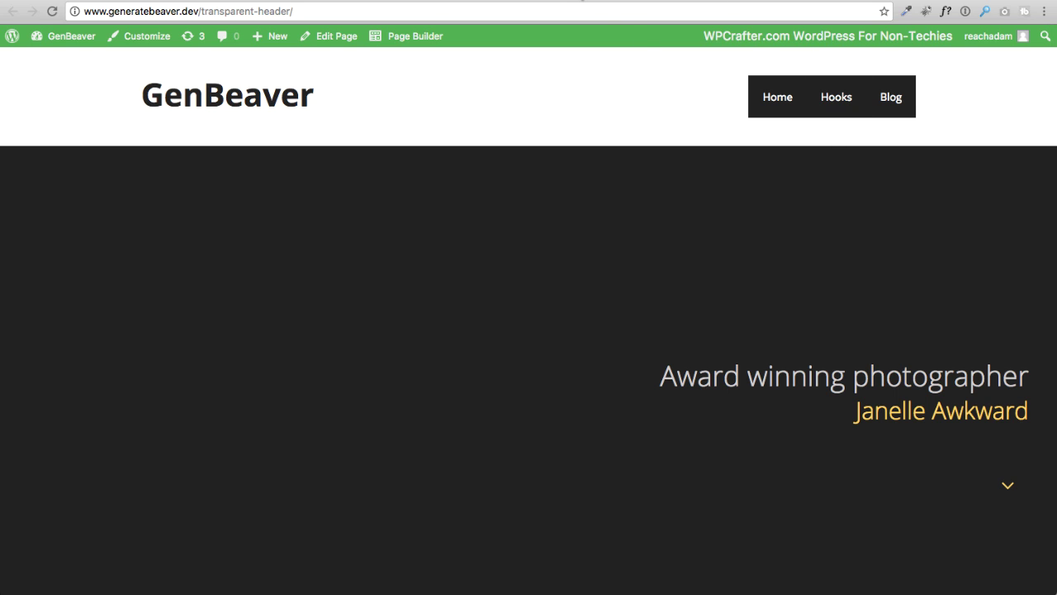
Step: Return to the Transparent Header page editor and update the page with the Page Header settings
key("ctrl+Tab")
scroll(545, 341, "down", 2)
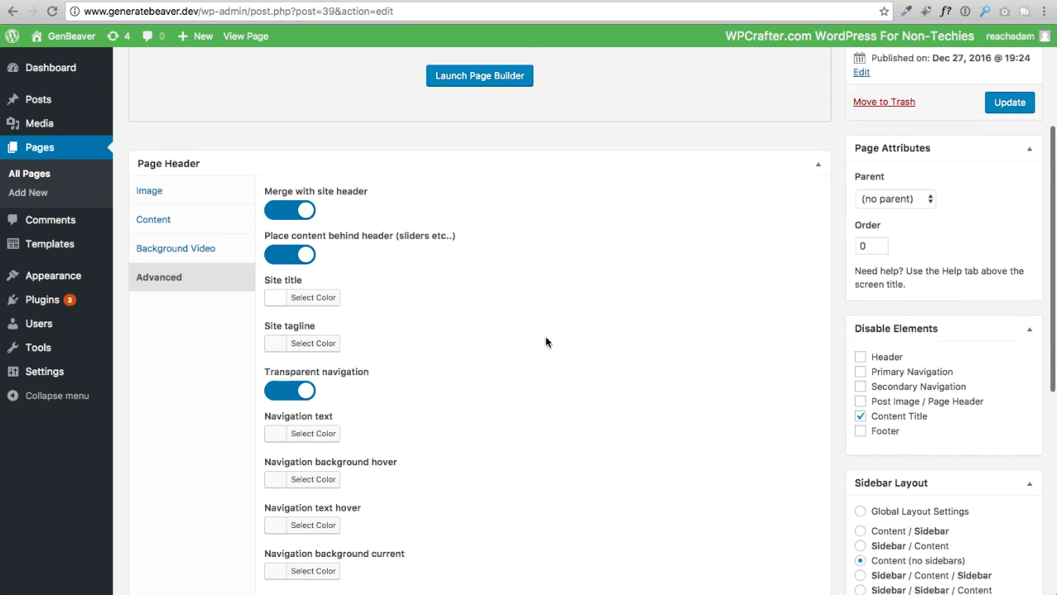
scroll(545, 341, "down", 2)
scroll(743, 346, "up", 5)
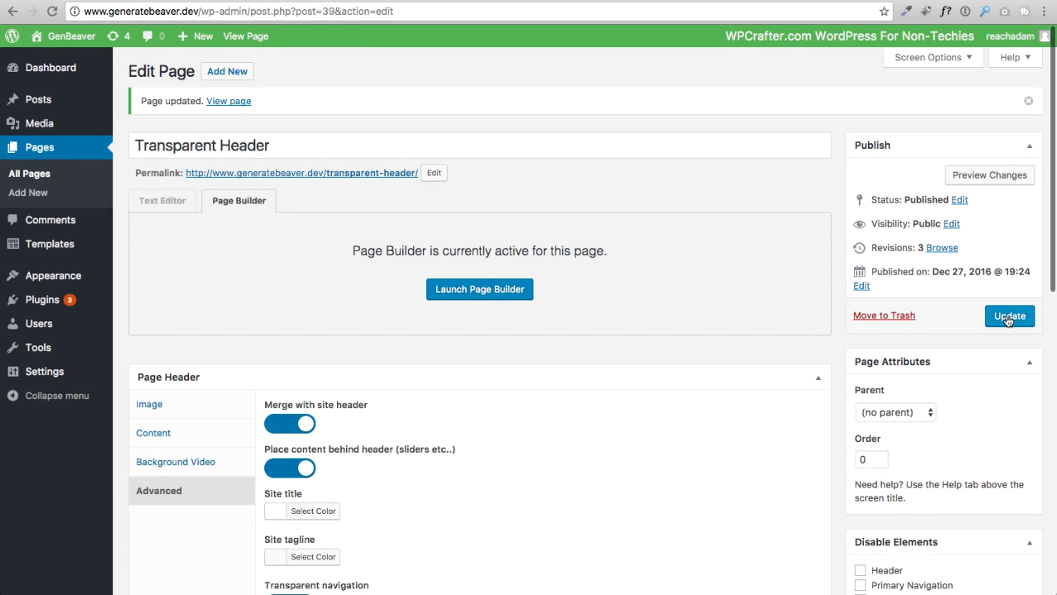
left_click(1008, 318)
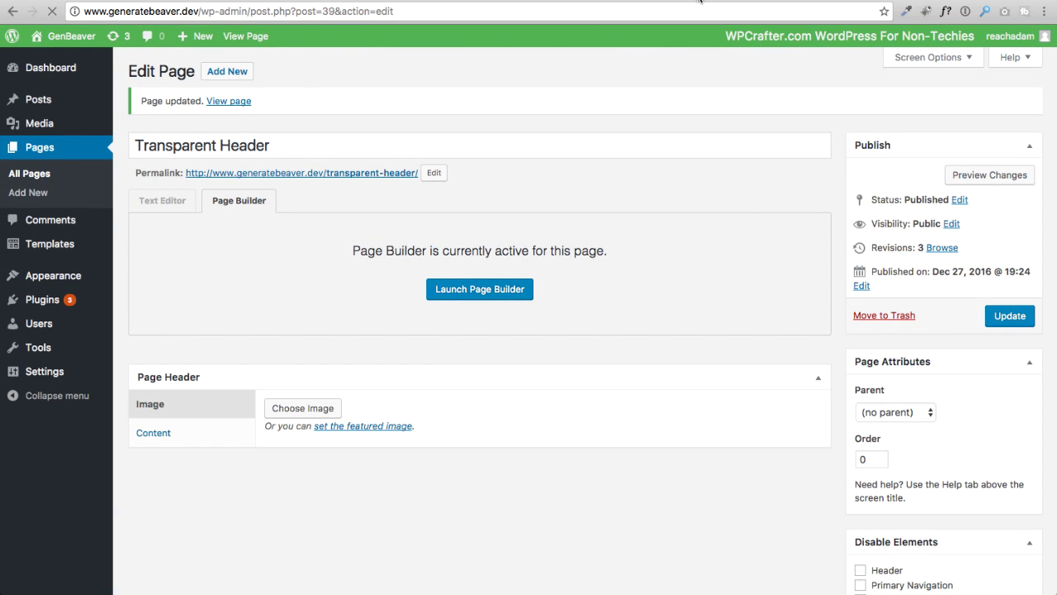
Step: Reload the live Transparent Header page and highlight the GenBeaver site title to check the merged header
left_click(700, 2)
left_click(52, 10)
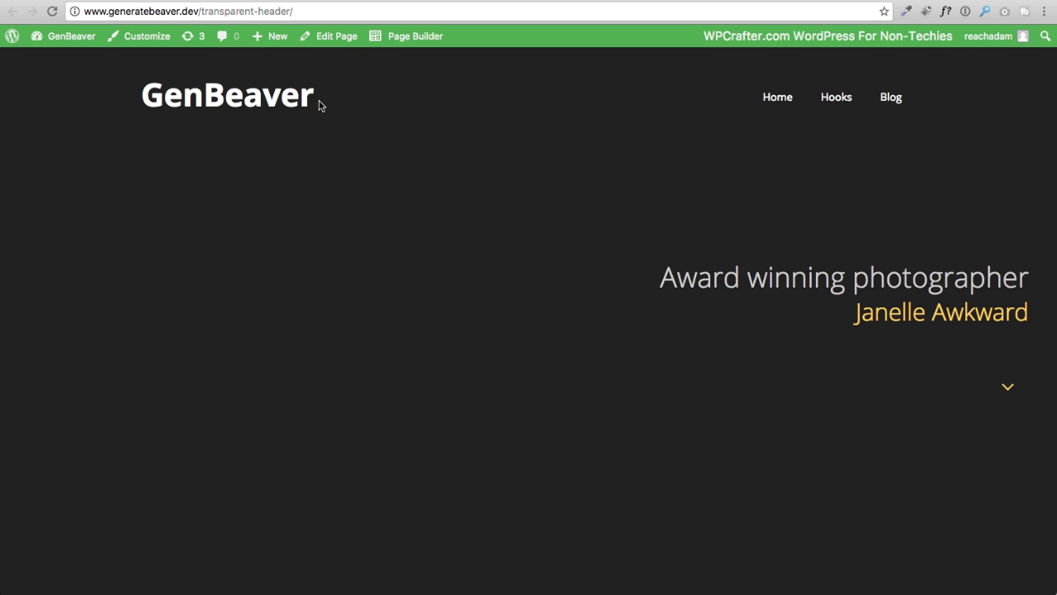
left_click_drag(117, 96, 382, 104)
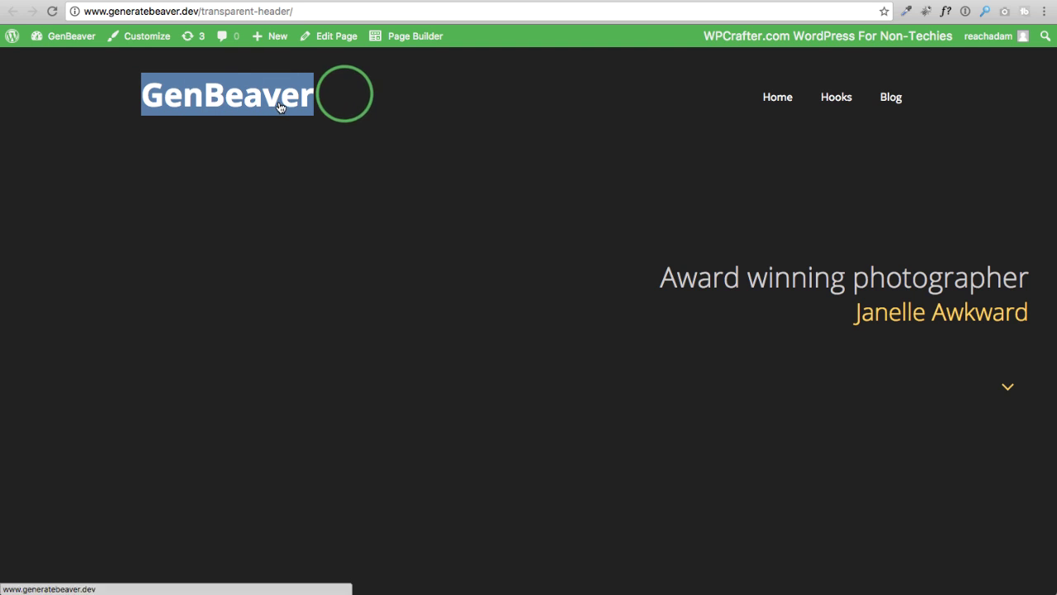
Step: Return to the Transparent Header page editor, clear the Page Header's site title colour and update the page
left_click(382, 104)
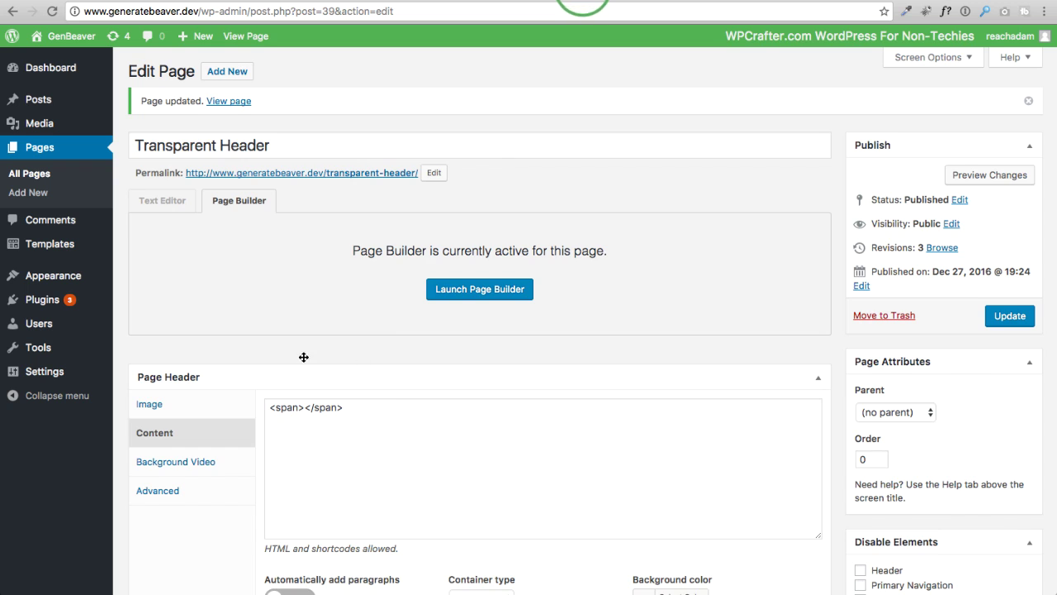
scroll(302, 354, "down", 3)
left_click(168, 331)
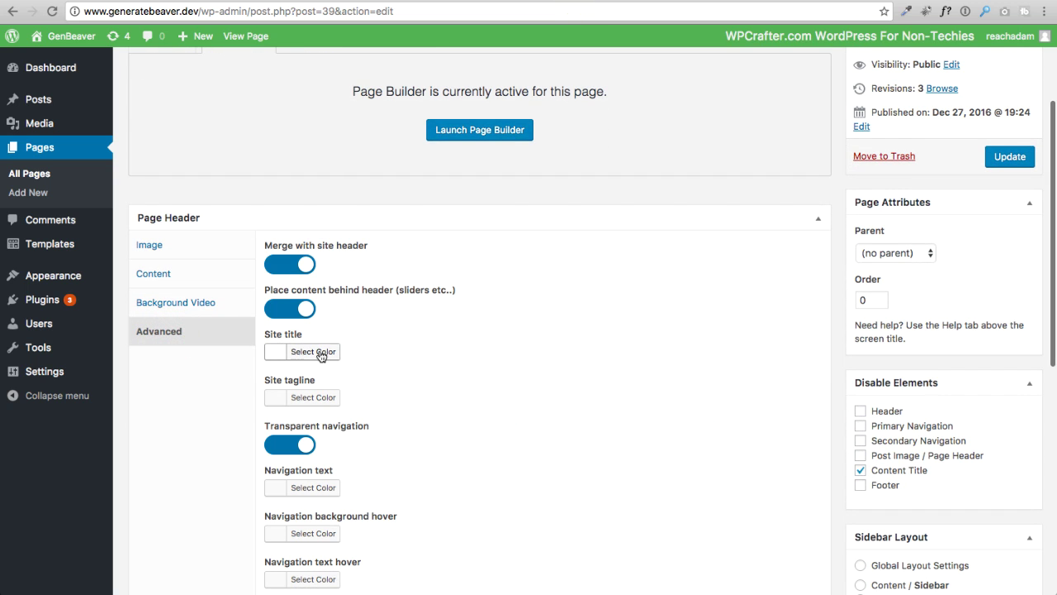
left_click(319, 350)
left_click(400, 352)
left_click(617, 325)
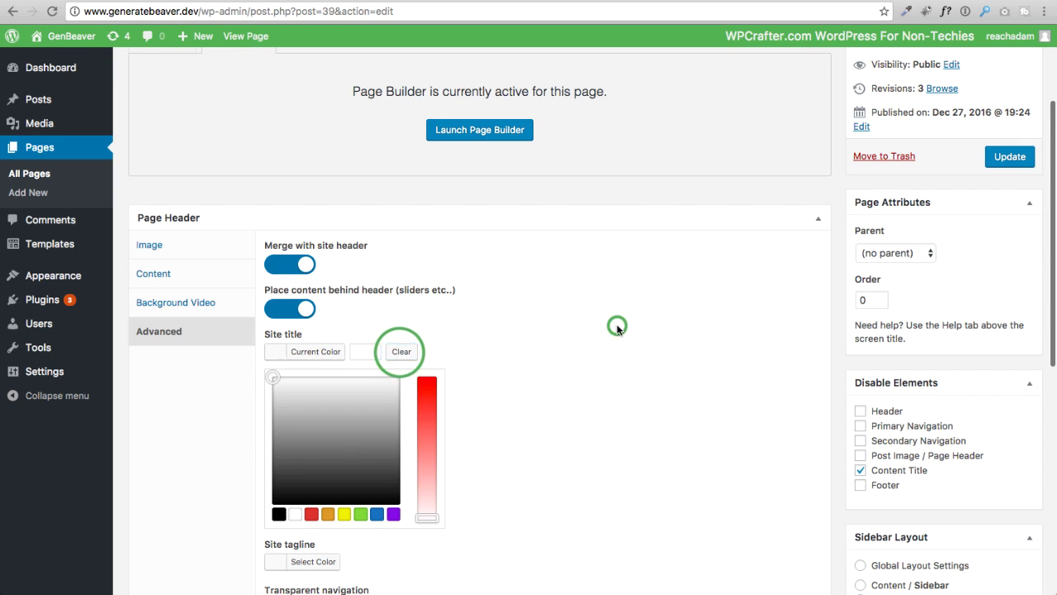
left_click(1010, 156)
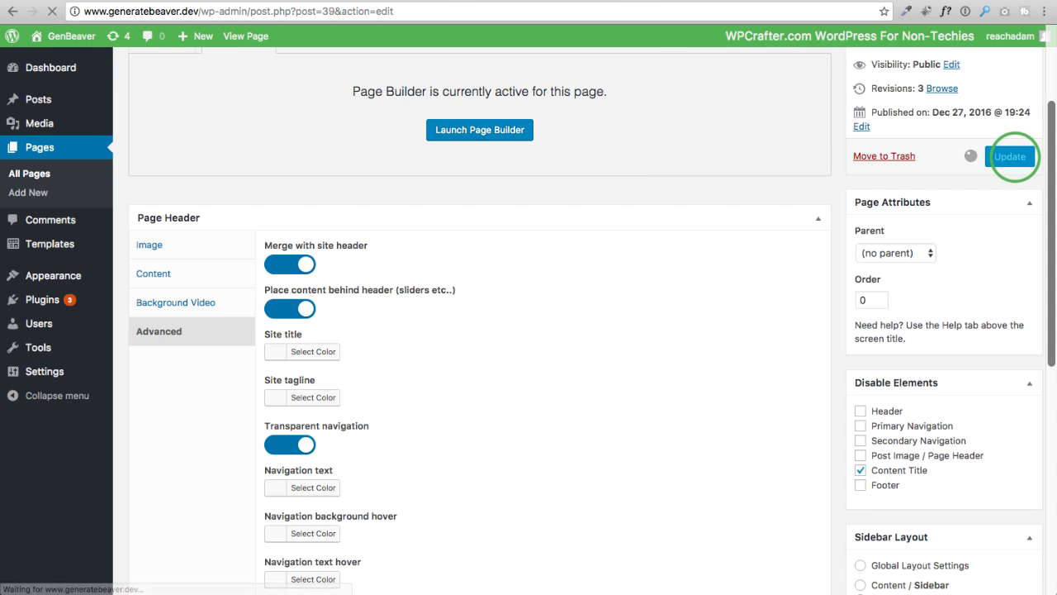
Step: Reload the live Transparent Header page to check how the site title displays with its colour cleared
left_click(245, 35)
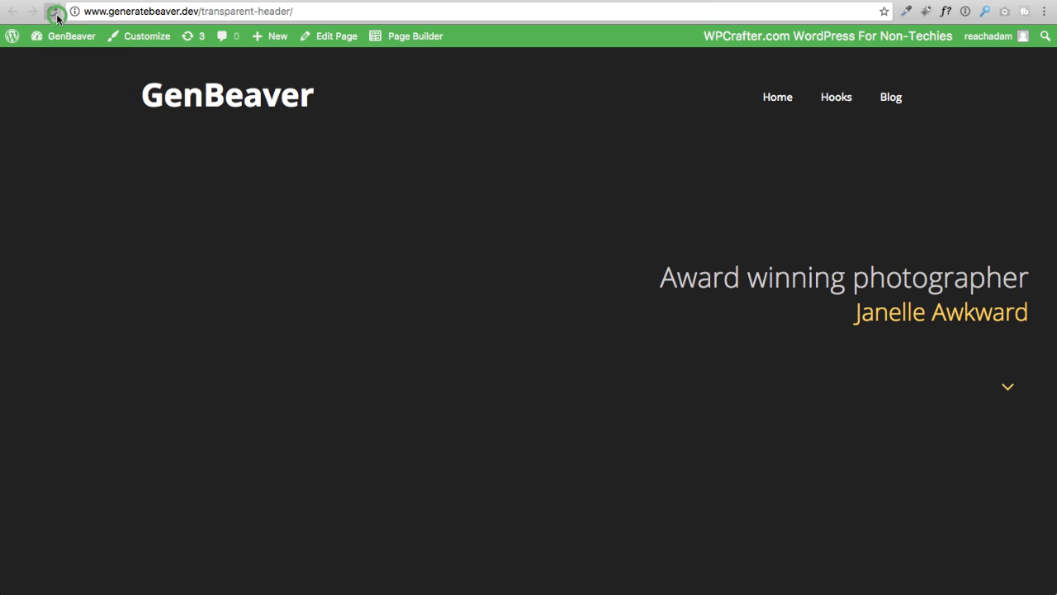
left_click(52, 12)
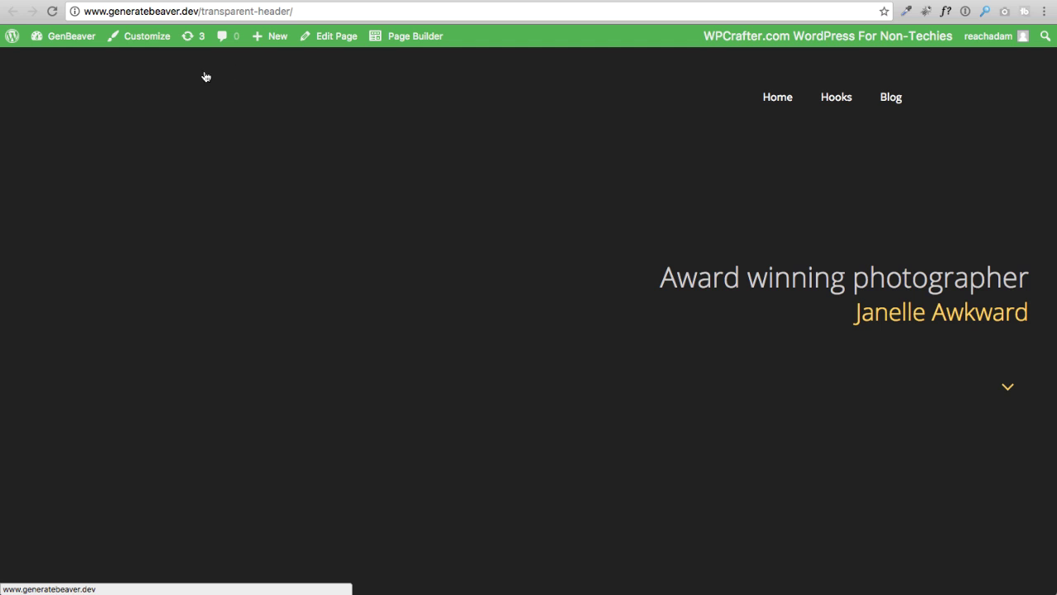
Step: Set the site title colour to white in the page editor's advanced Page Header settings and update the page
left_click(591, 2)
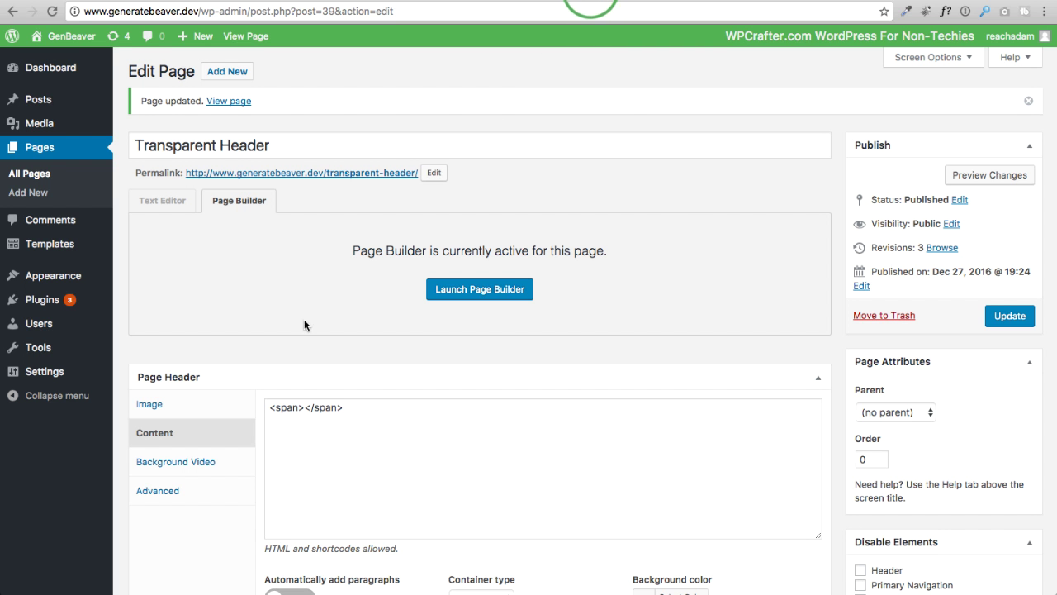
scroll(281, 341, "down", 5)
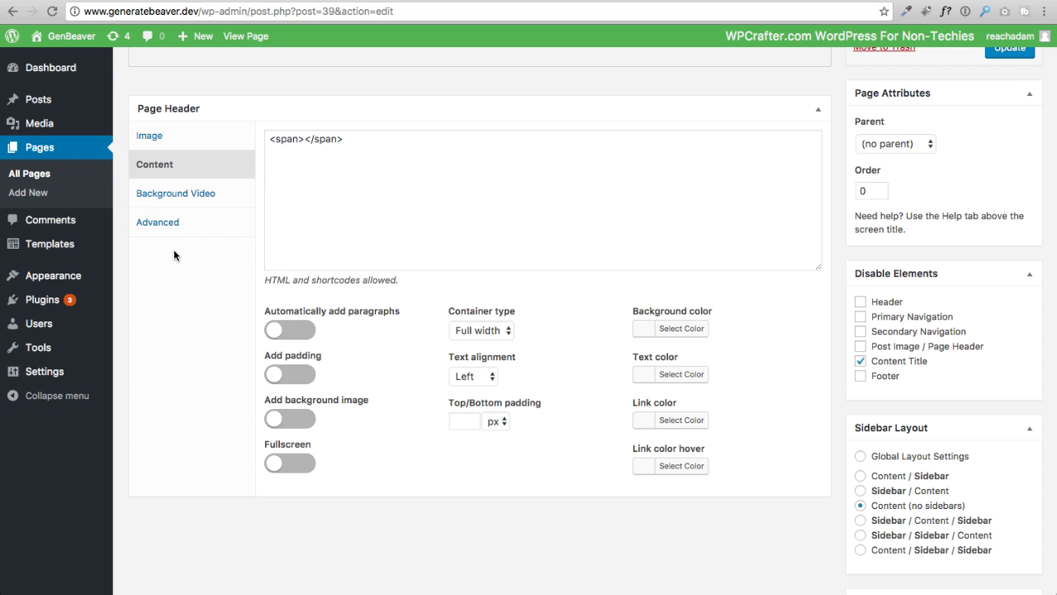
left_click(164, 231)
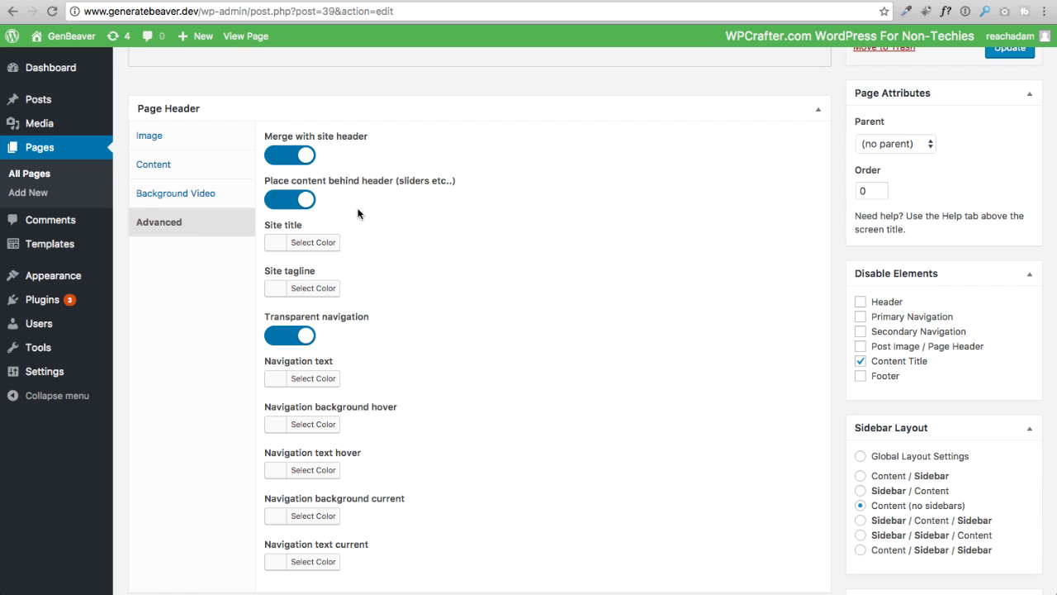
left_click(308, 242)
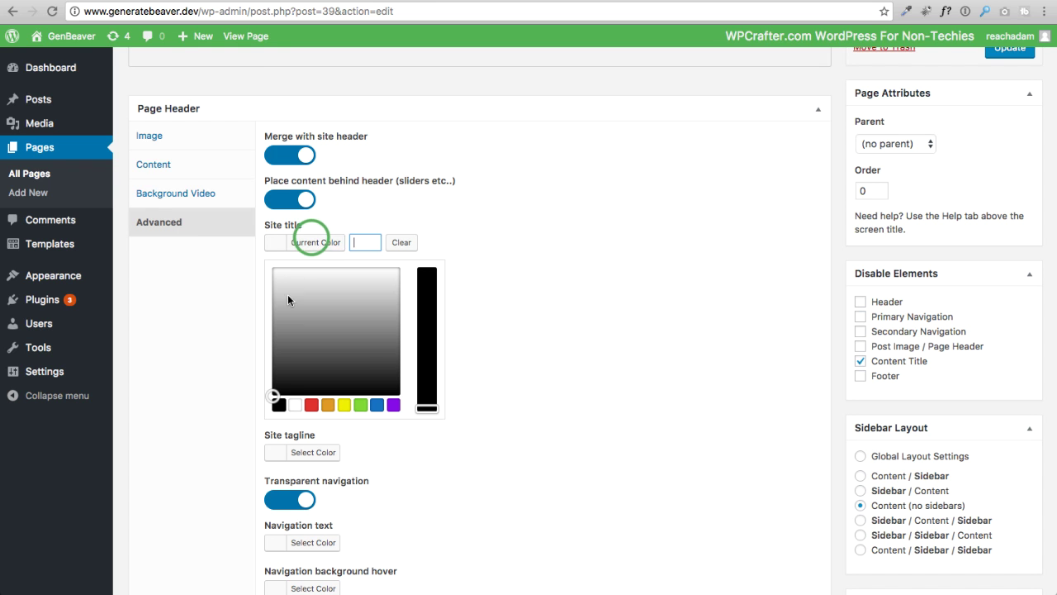
left_click(295, 405)
left_click(243, 346)
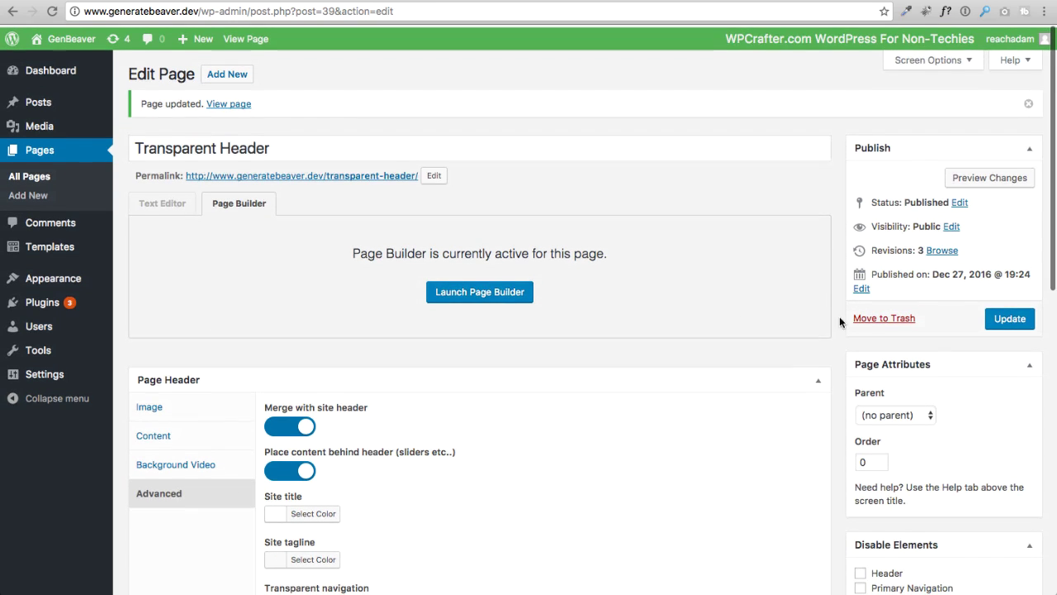
left_click(1009, 317)
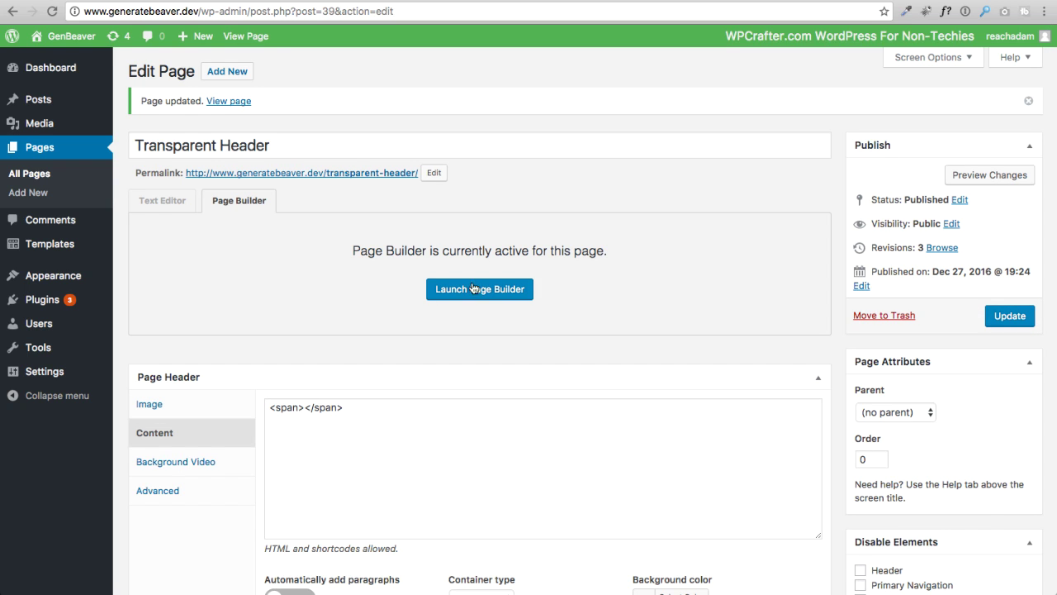
Step: Open the page in Page Builder and examine the first row's width and height settings without changing them
left_click(463, 289)
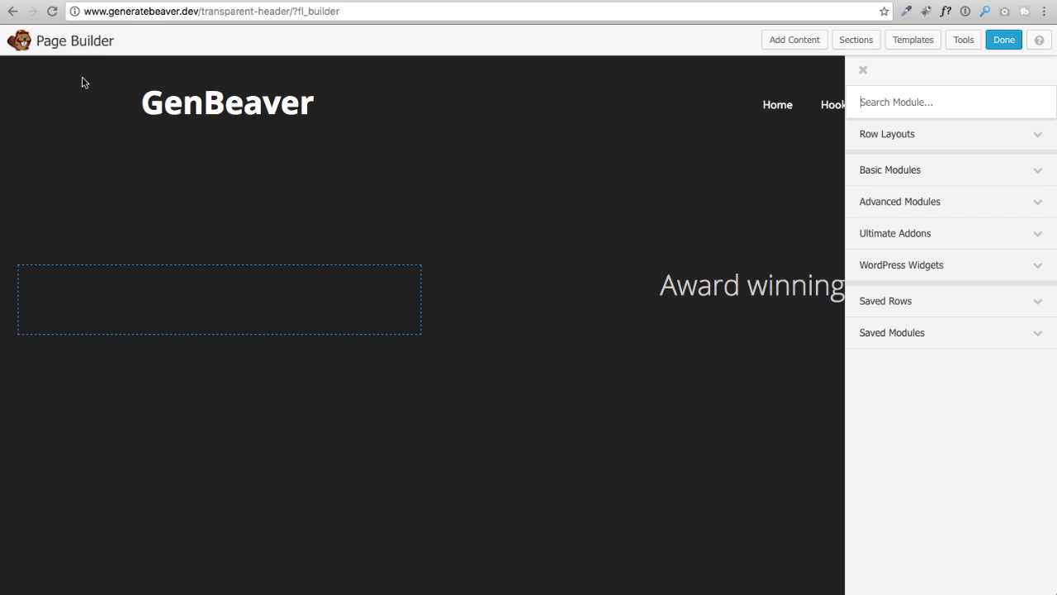
scroll(91, 98, "down", 5)
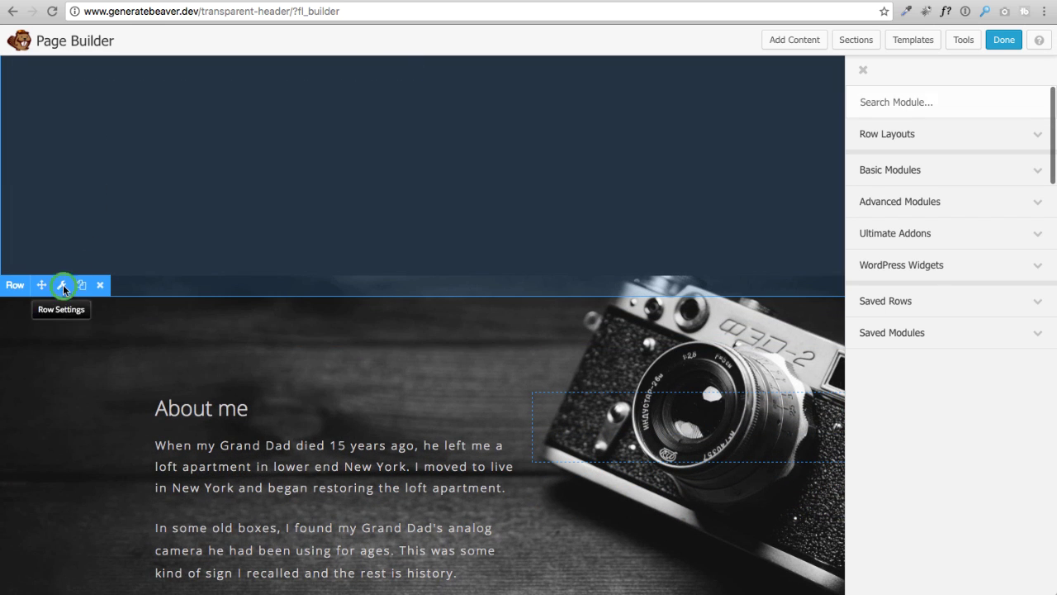
left_click(62, 284)
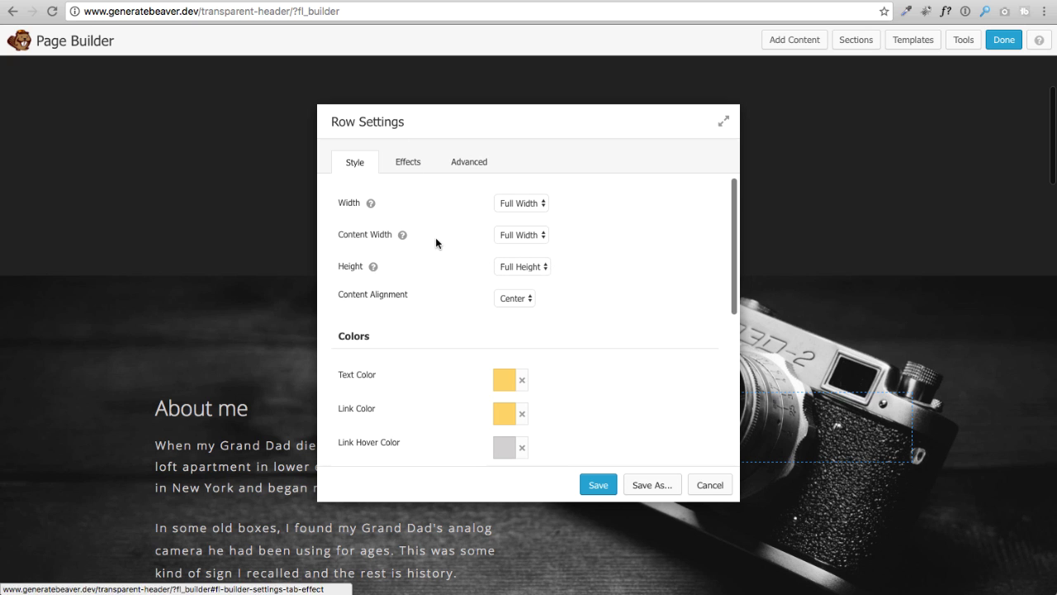
left_click(702, 492)
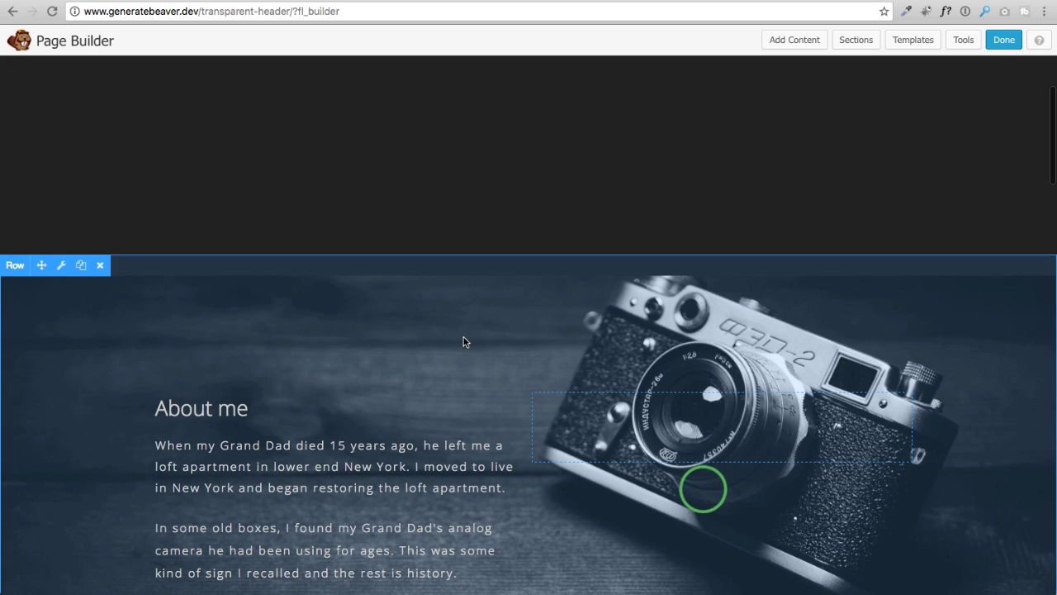
scroll(465, 342, "up", 5)
mouse_move(337, 283)
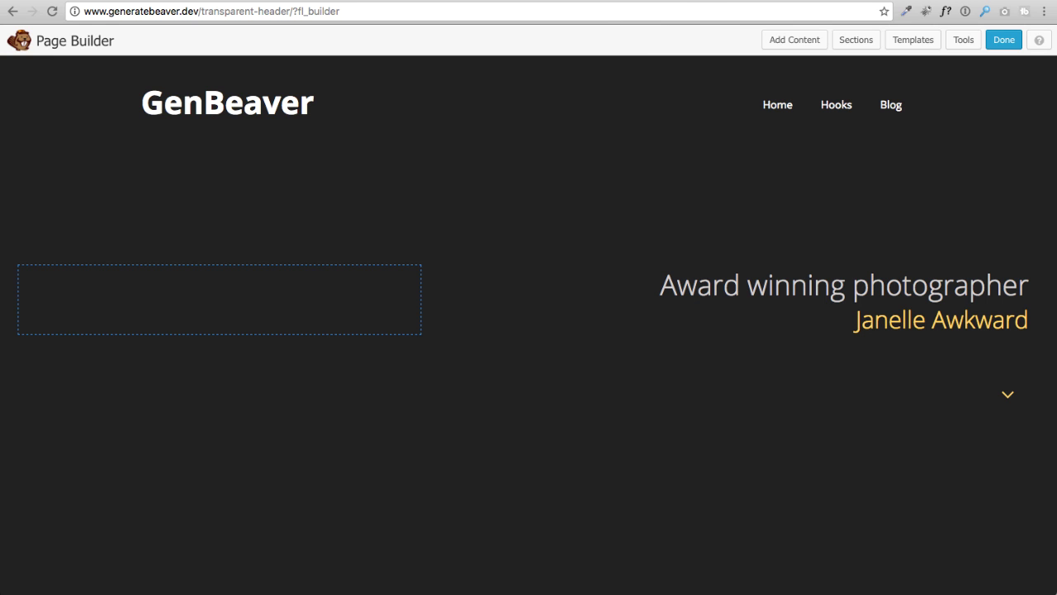
Step: Switch to the genelementor.dev Transparent Header page editor and examine its Page Header content code and advanced settings
left_click(636, 1)
left_click(801, 2)
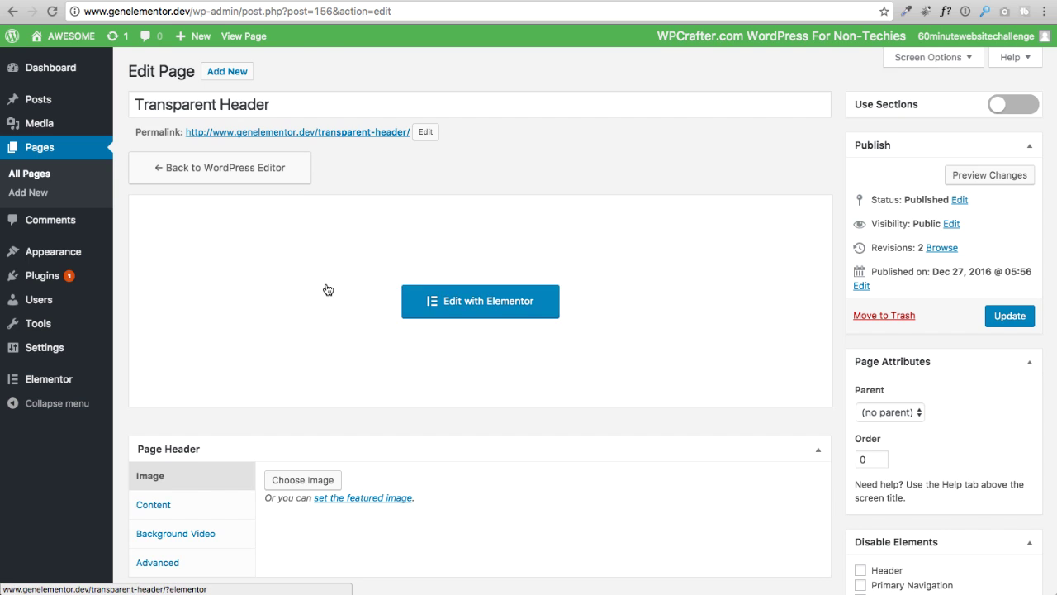
scroll(328, 289, "down", 5)
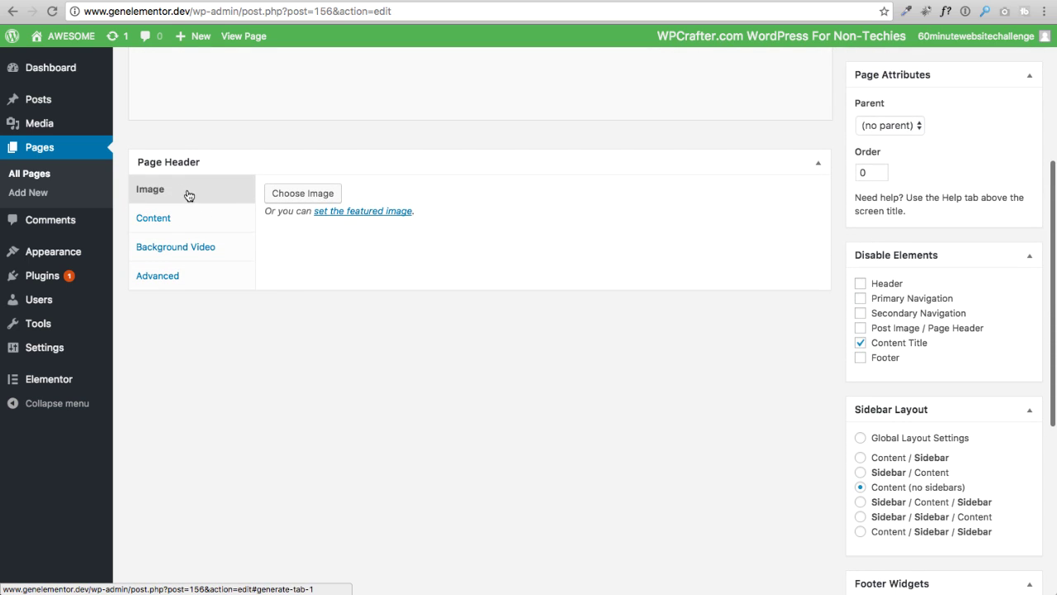
left_click(153, 217)
left_click(273, 192)
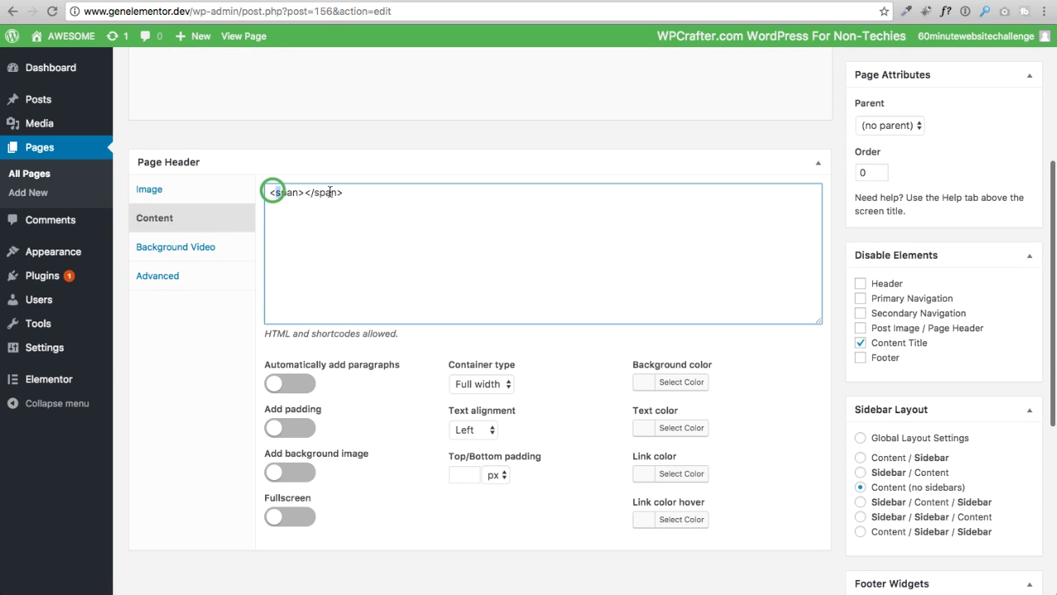
left_click_drag(329, 192, 377, 214)
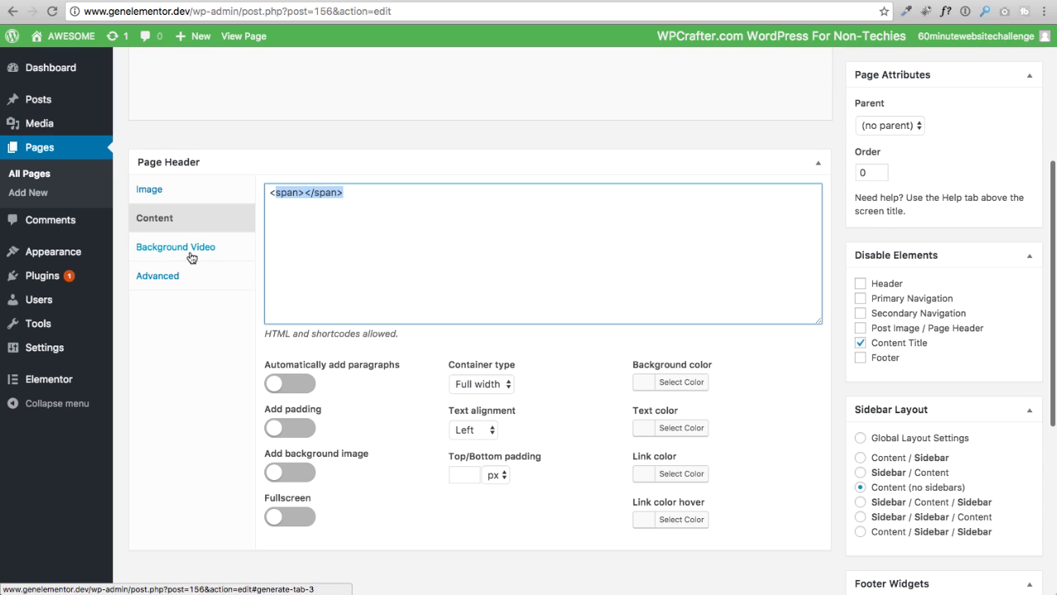
left_click(147, 278)
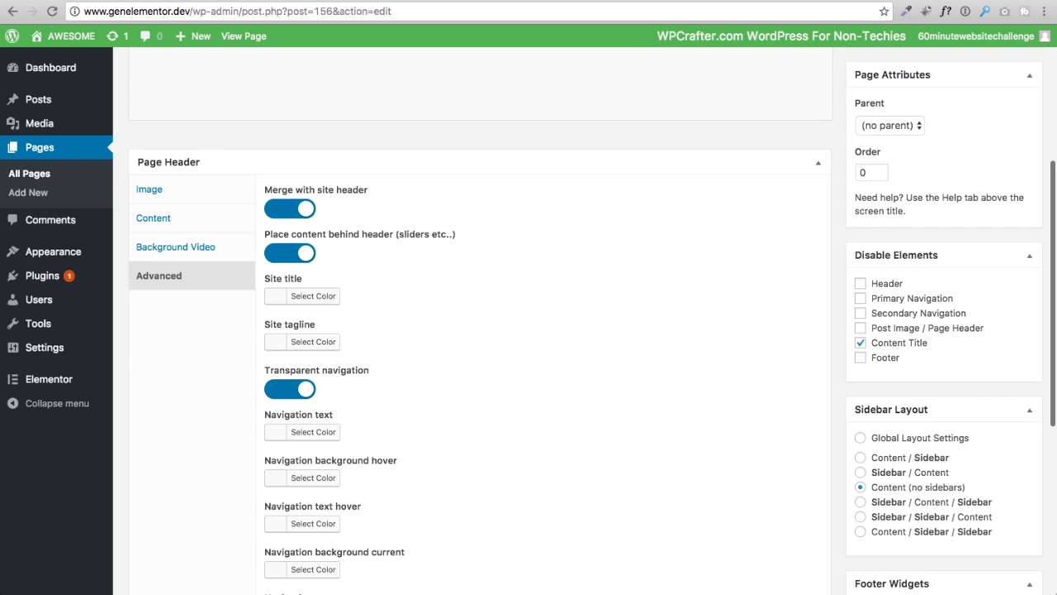
Step: View the live genelementor.dev Transparent Header page and examine its merged header and the content down the page
key("ctrl+Tab")
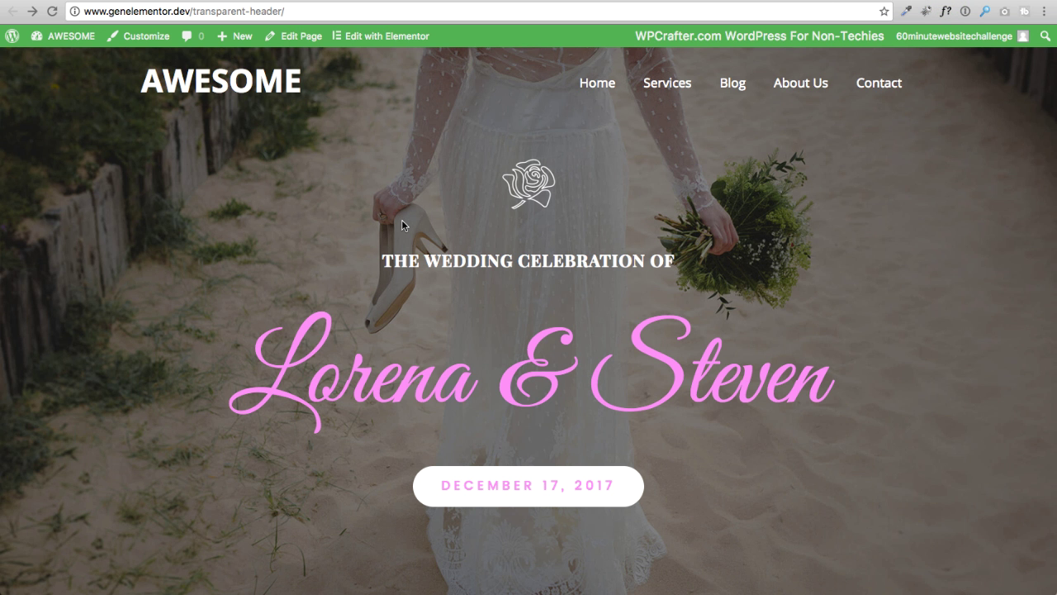
scroll(402, 219, "down", 10)
scroll(399, 220, "up", 10)
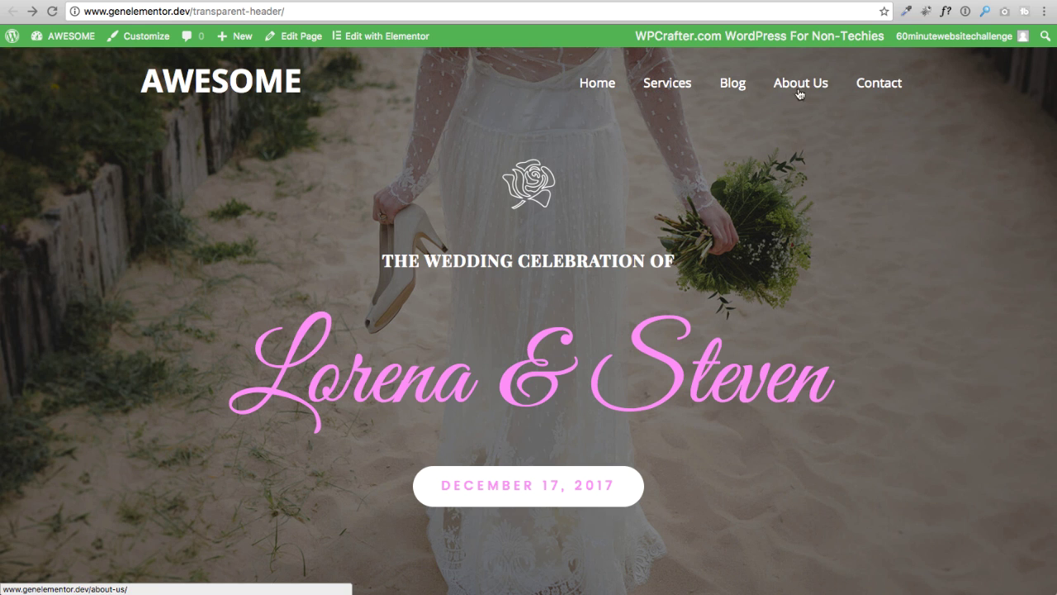
Step: Review the Elementor page's advanced Page Header settings once more and switch to the GeneratePress Premium web page
scroll(449, 337, "down", 3)
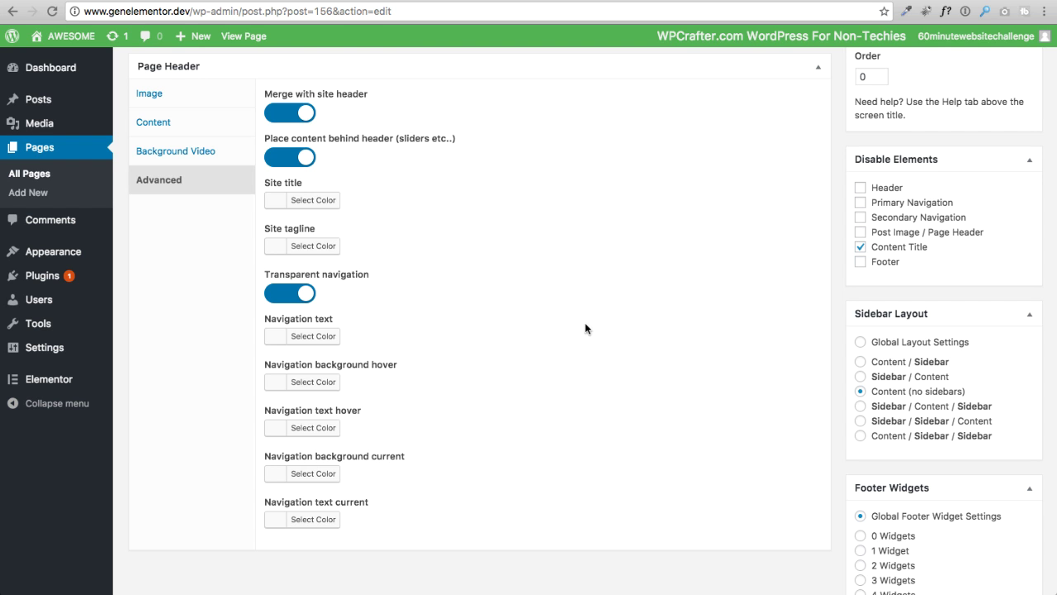
scroll(597, 320, "up", 5)
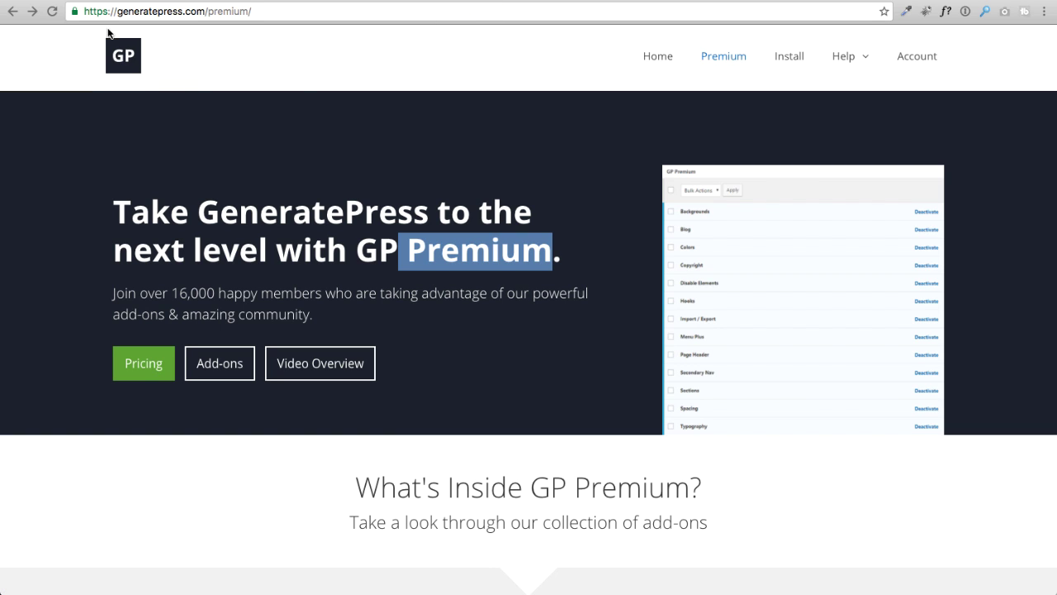
left_click(289, 209)
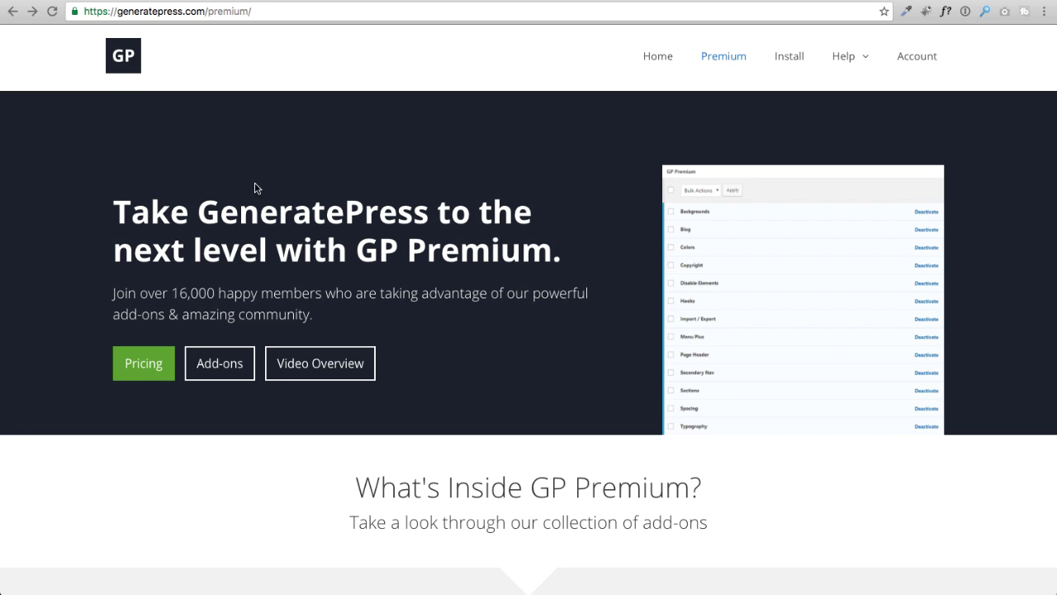